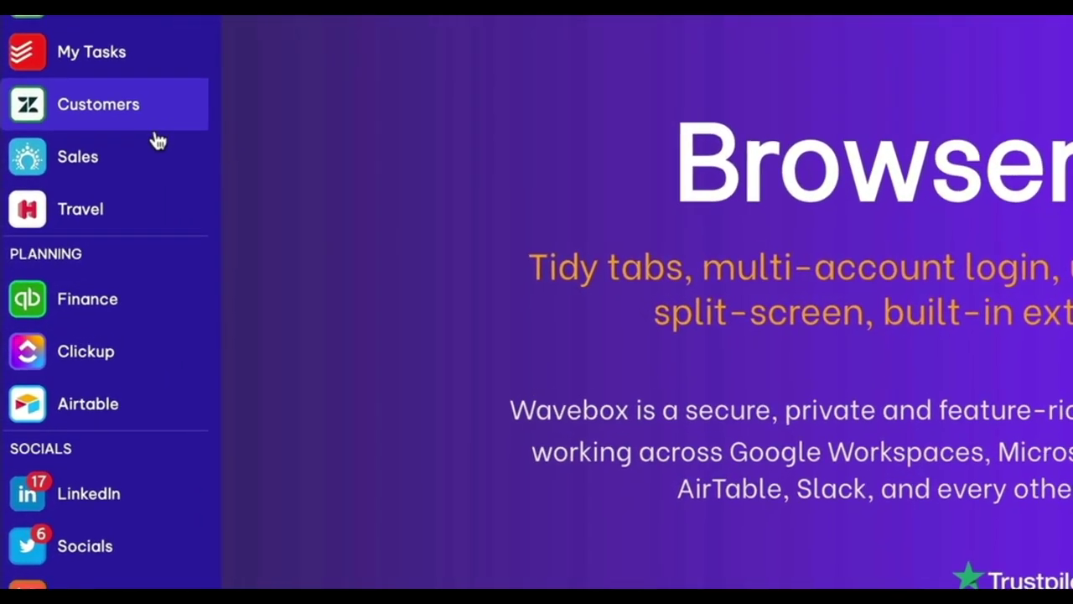
# Switch through the Sales and Finance groups and open the Travel group.
pyautogui.click(164, 143)
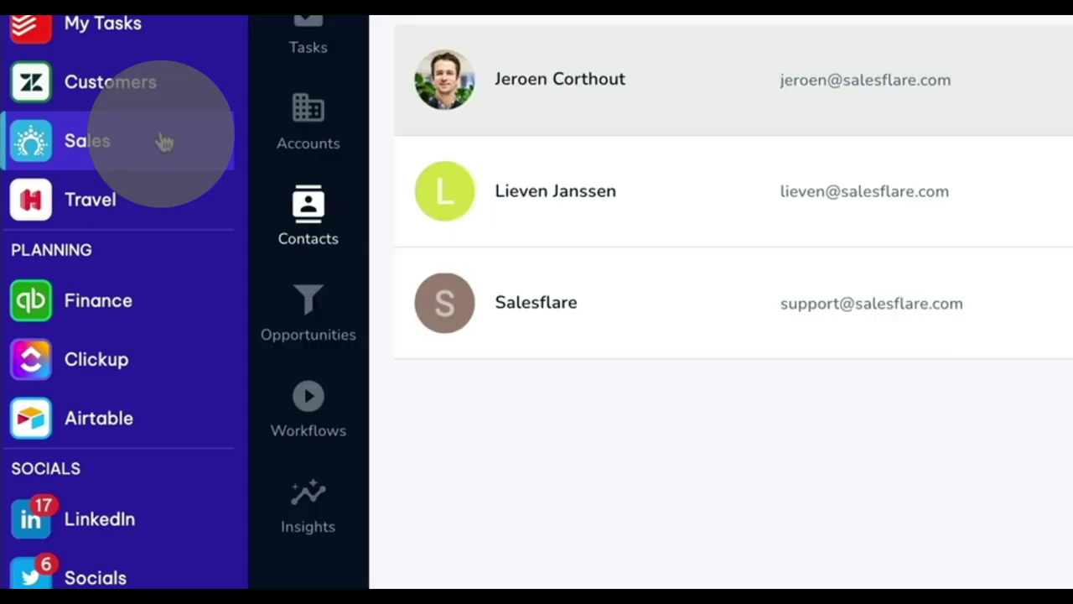
pyautogui.click(134, 315)
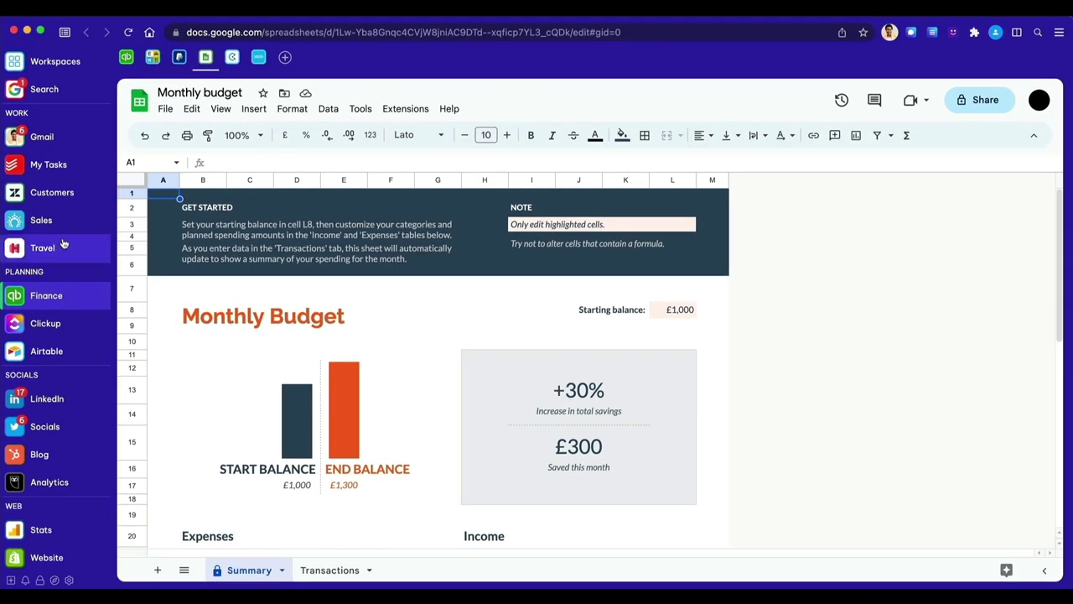
pyautogui.click(64, 243)
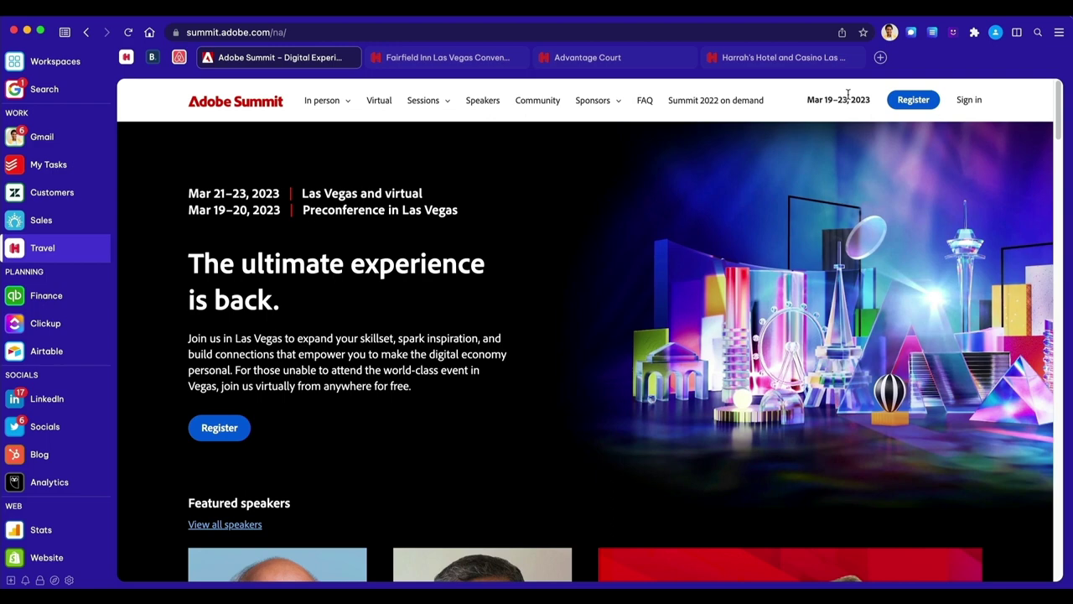
# Add the Expedia app to the Travel group with the Work (Default) cookie container.
pyautogui.click(880, 57)
pyautogui.click(708, 238)
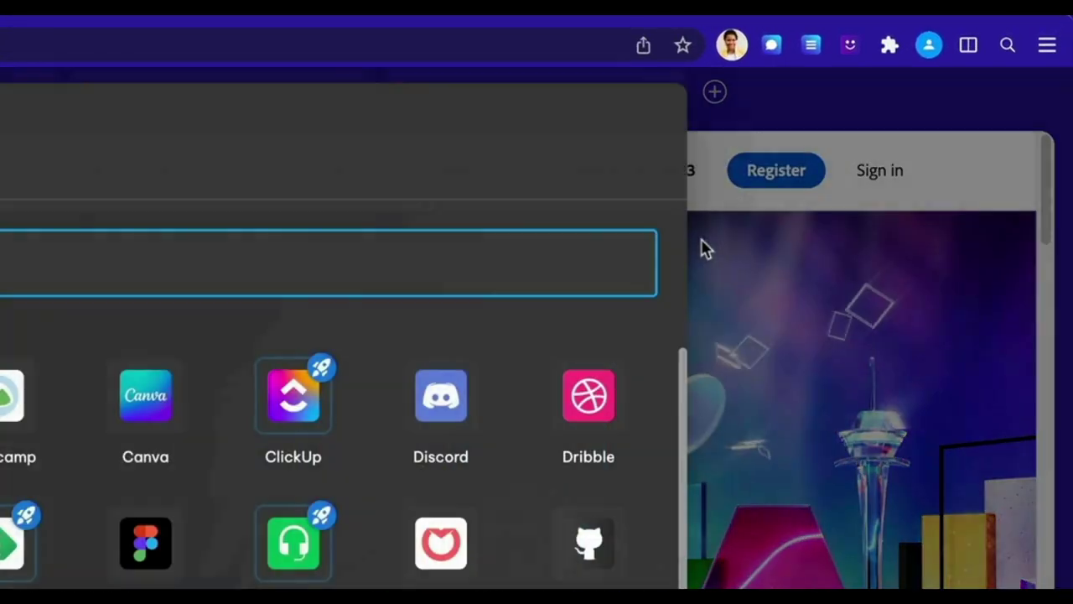
pyautogui.write('expedi')
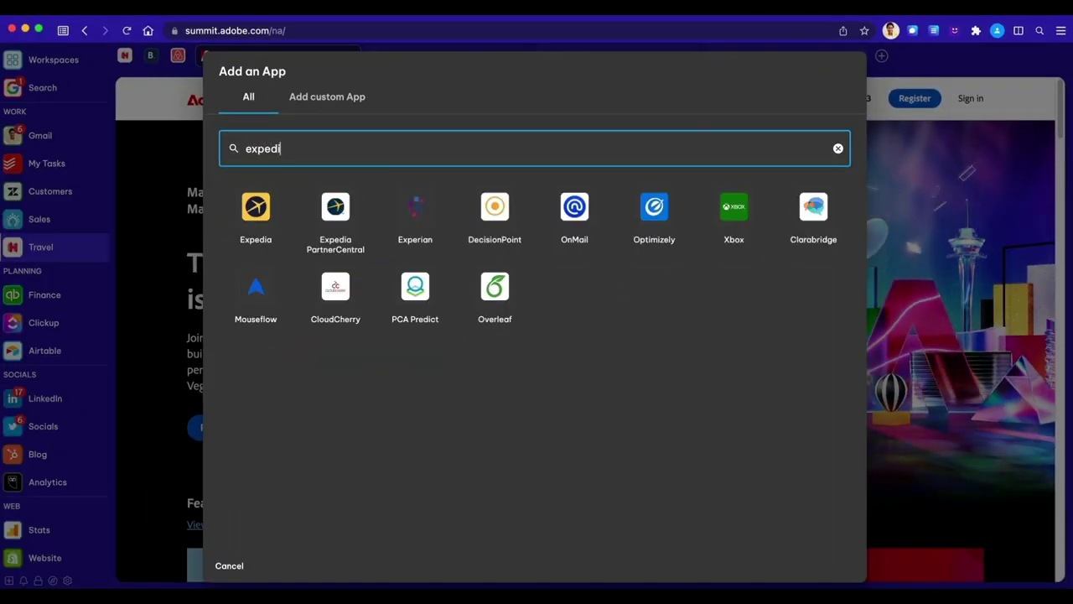
pyautogui.click(255, 207)
pyautogui.click(402, 174)
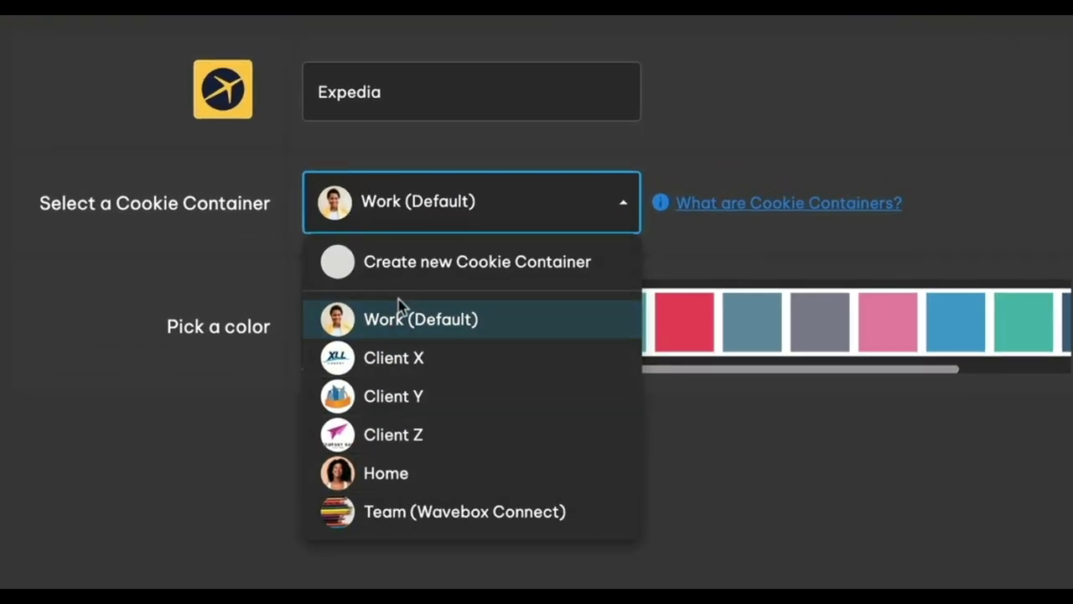
pyautogui.click(401, 307)
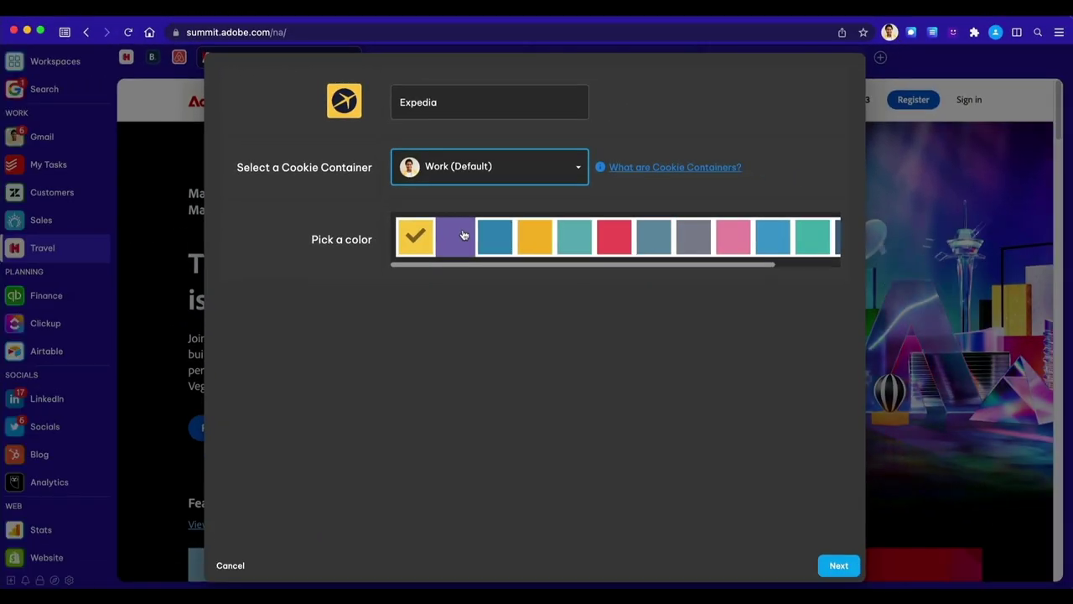
pyautogui.click(841, 573)
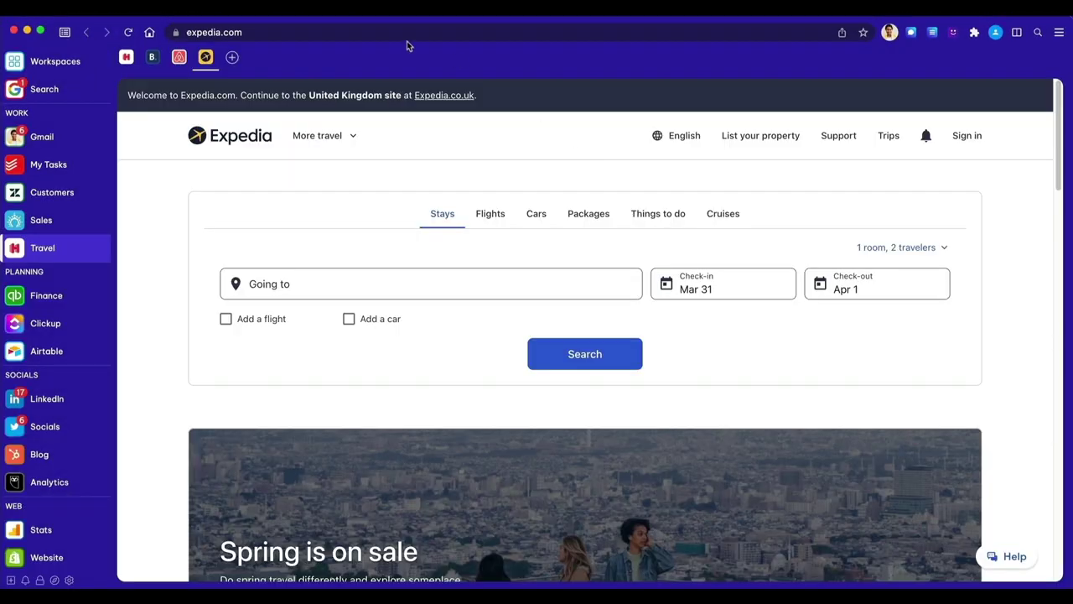
# Set the Travel group's tabstrip to show tabs in current group and preview the Circus Circus and Fairfield Inn tabs.
pyautogui.rightClick(271, 61)
pyautogui.moveTo(298, 114)
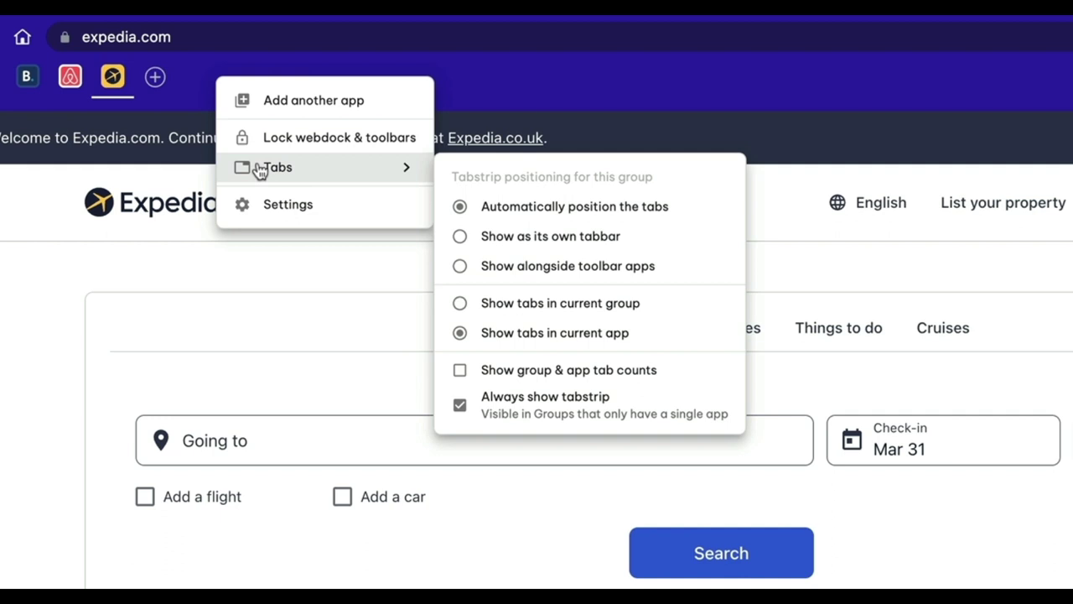
pyautogui.click(546, 317)
pyautogui.moveTo(855, 84)
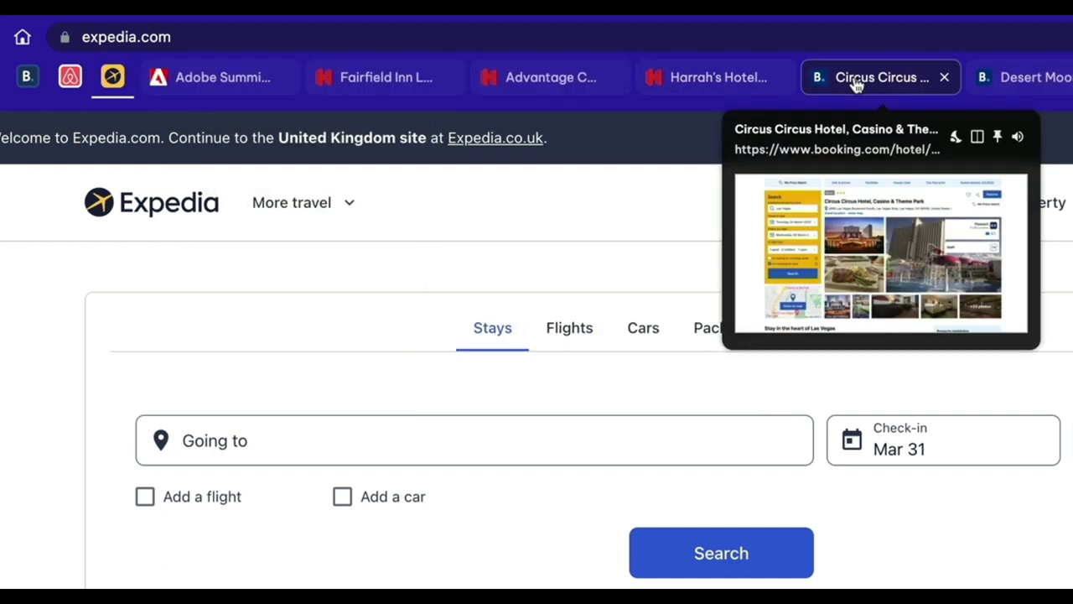
pyautogui.moveTo(383, 96)
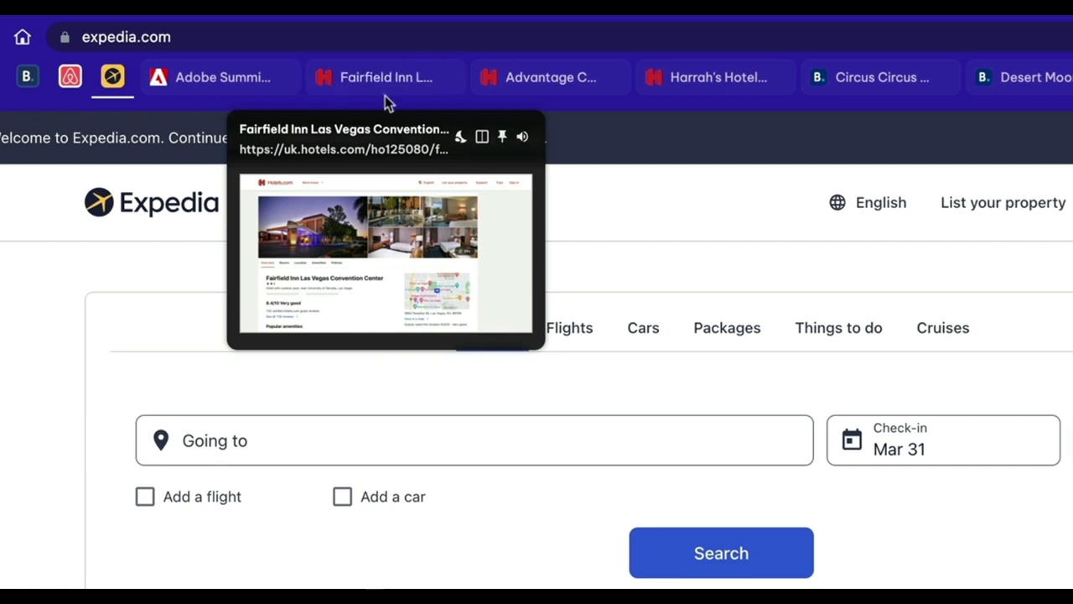
# Set the Travel group's tabstrip to show tabs in current app.
pyautogui.rightClick(471, 98)
pyautogui.moveTo(558, 191)
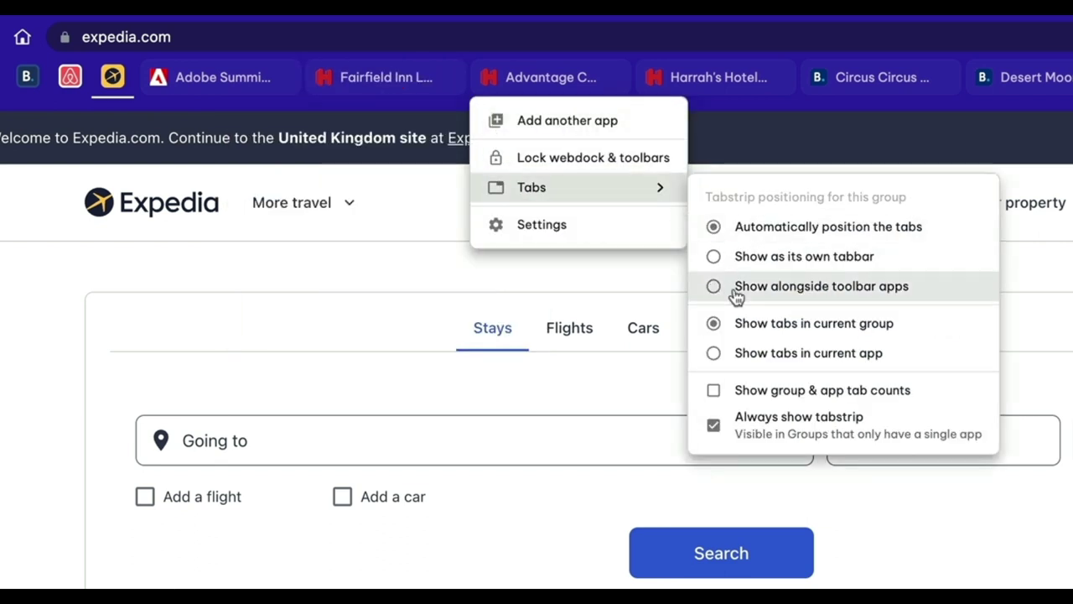
pyautogui.click(714, 353)
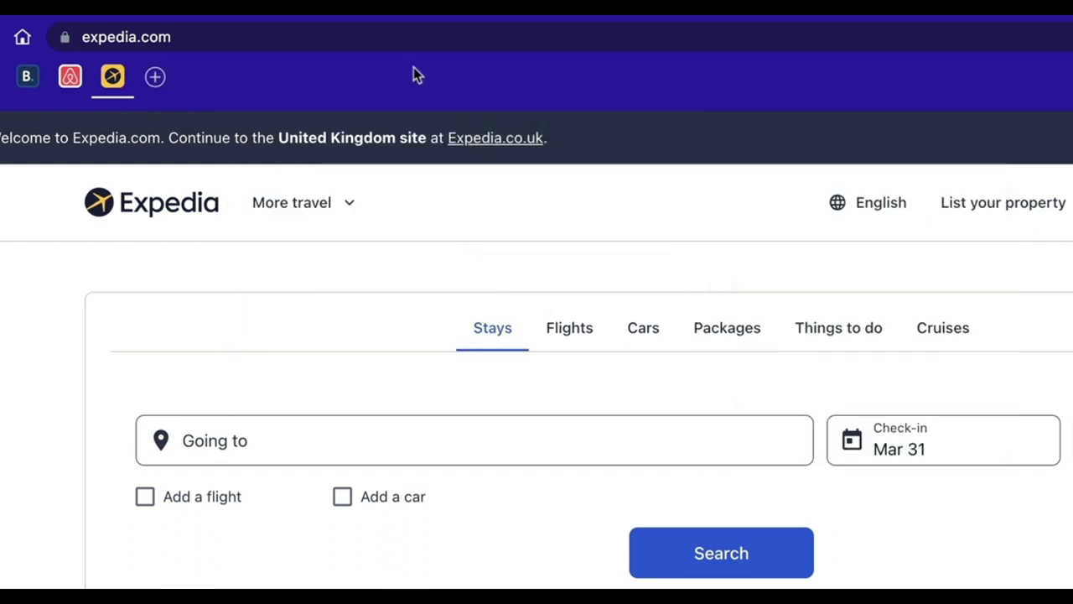
# Open the Creative group, its Coolors app and the ABeeZee font tab.
pyautogui.scroll(-5, 113, 453)
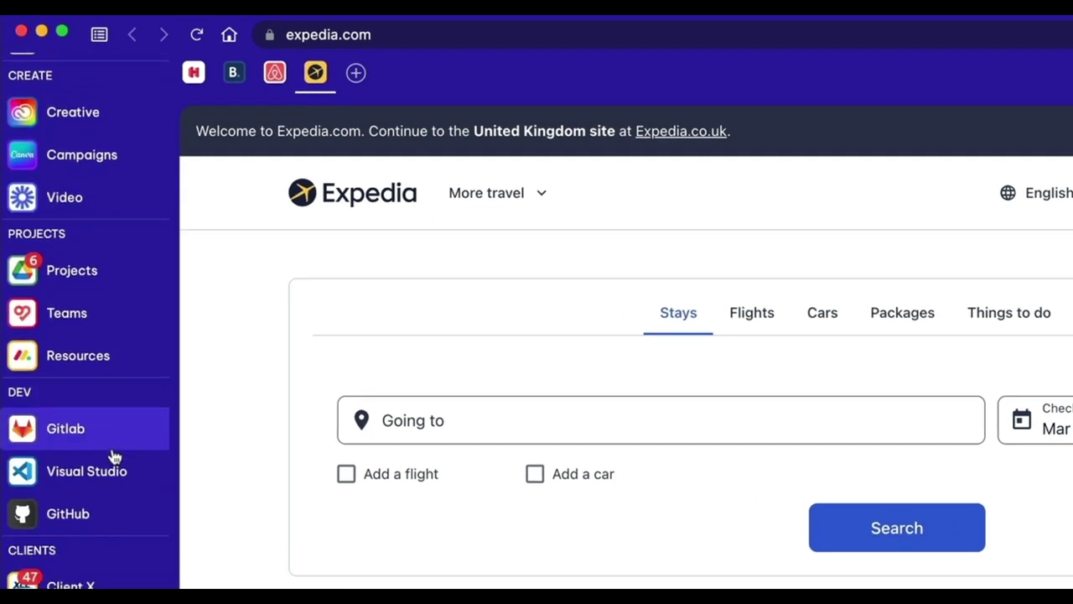
pyautogui.click(130, 113)
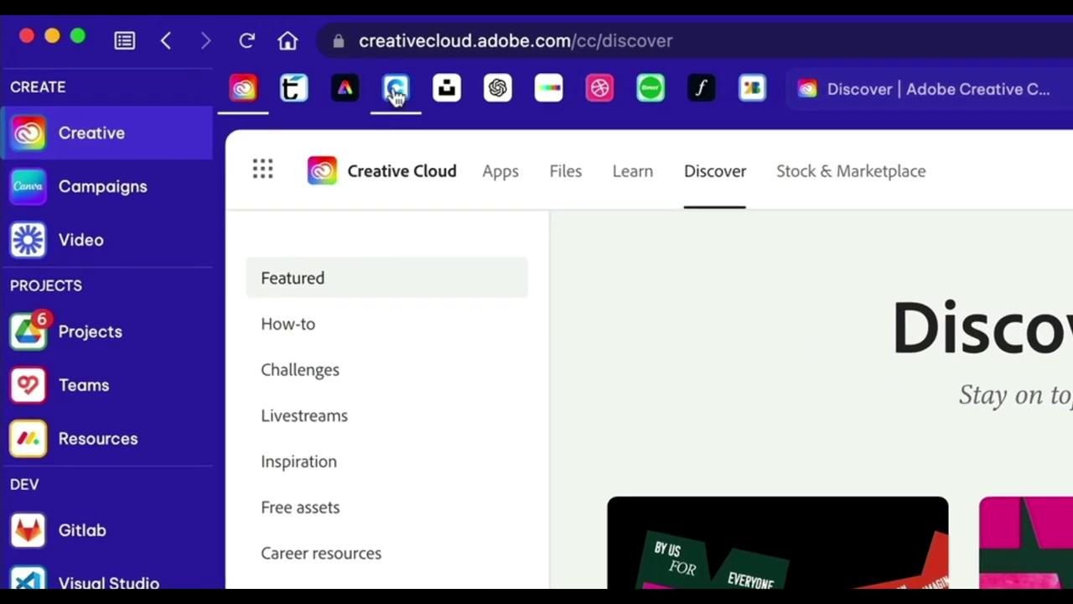
pyautogui.click(397, 95)
pyautogui.click(962, 59)
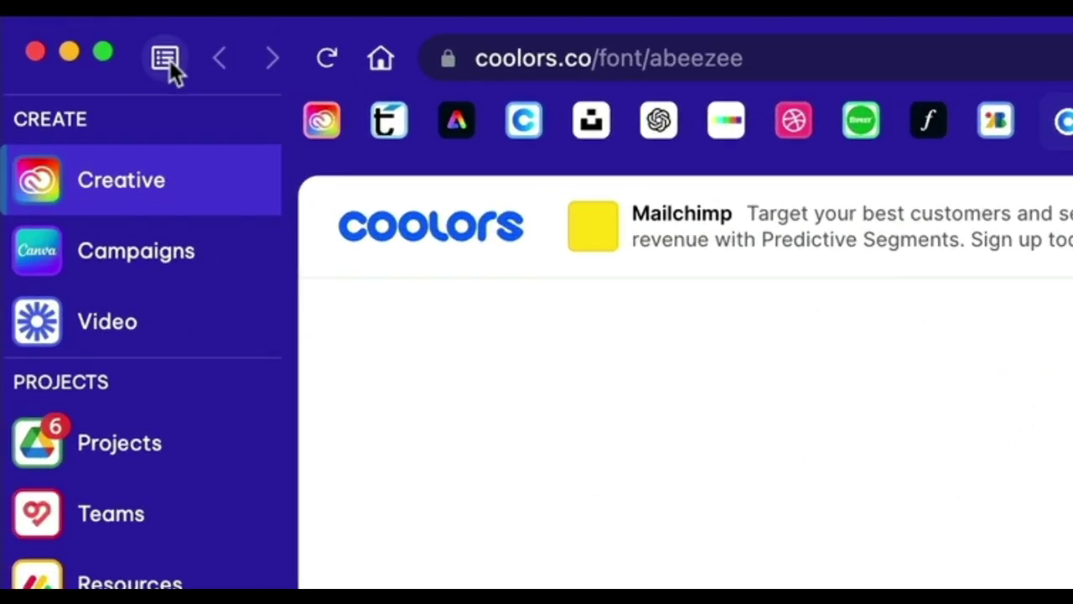
# Expand the sidebar to its tree view, move the ABeeZee tab from Coolors to the Fonts app, and collapse the sidebar again.
pyautogui.click(75, 34)
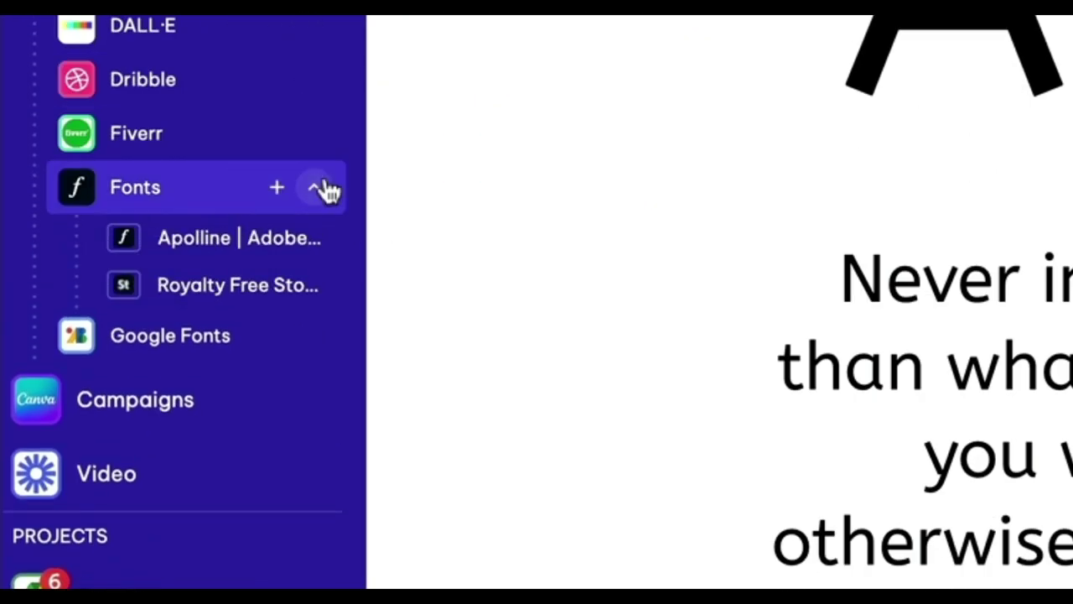
pyautogui.moveTo(138, 144); pyautogui.dragTo(156, 424)
pyautogui.moveTo(159, 436)
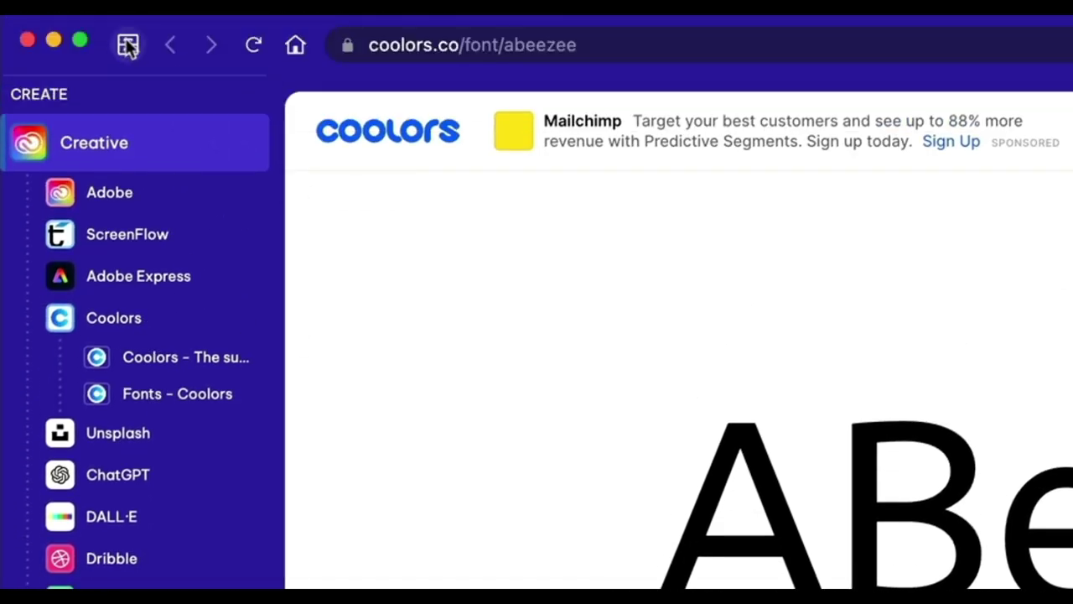
pyautogui.click(127, 45)
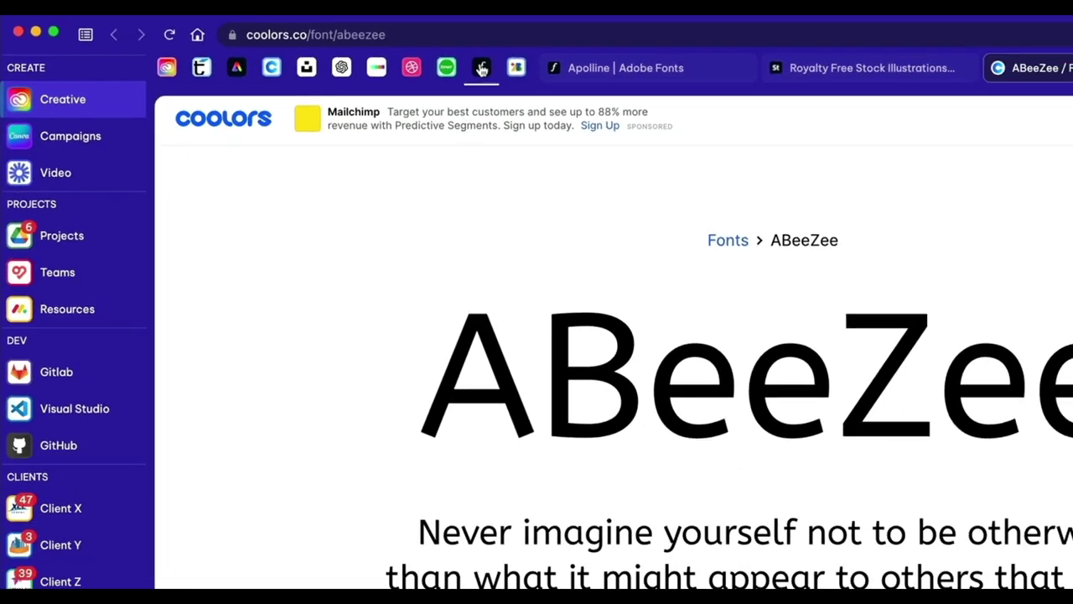
# Save the ABeeZee / Fonts - Coolors page from the Fonts app's history to its saved items.
pyautogui.click(482, 69)
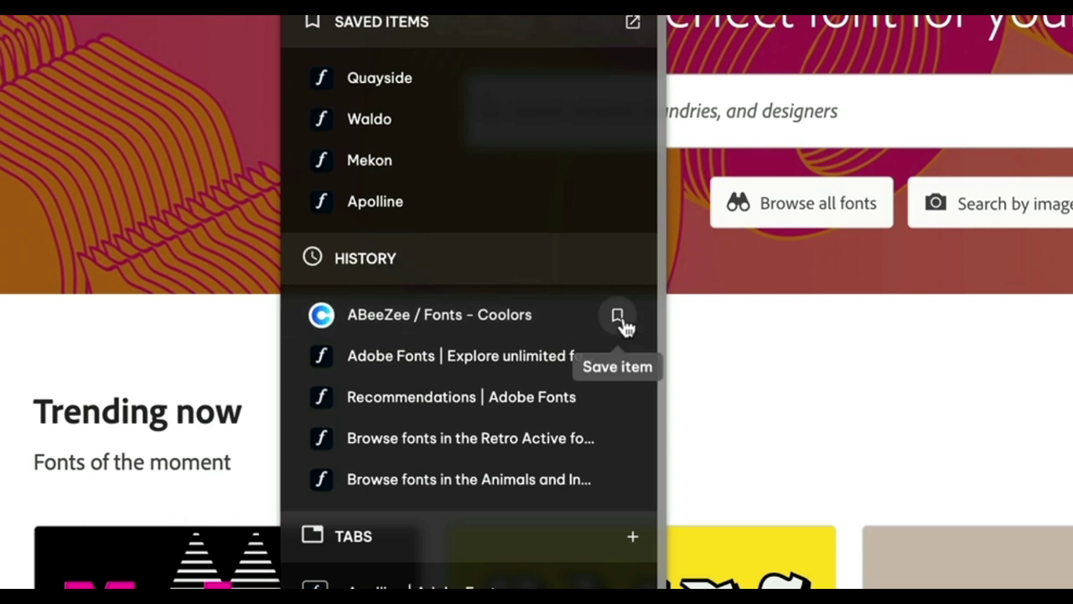
pyautogui.click(621, 316)
# Rename the saved Coolors item to ABeeZee, set it to open in a New Window, and save the changes.
pyautogui.moveTo(586, 246)
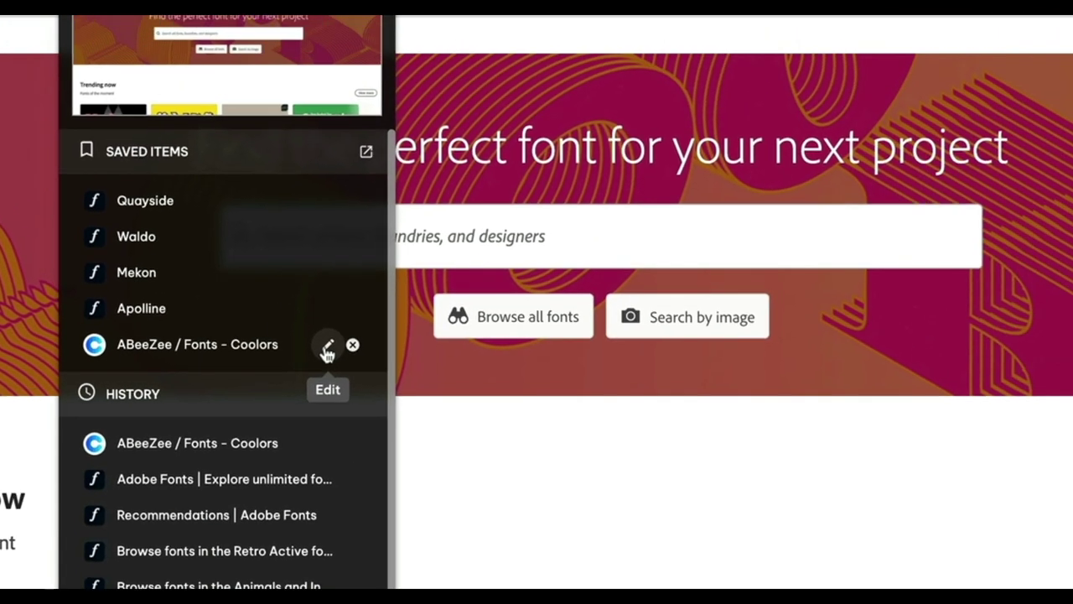
pyautogui.click(483, 284)
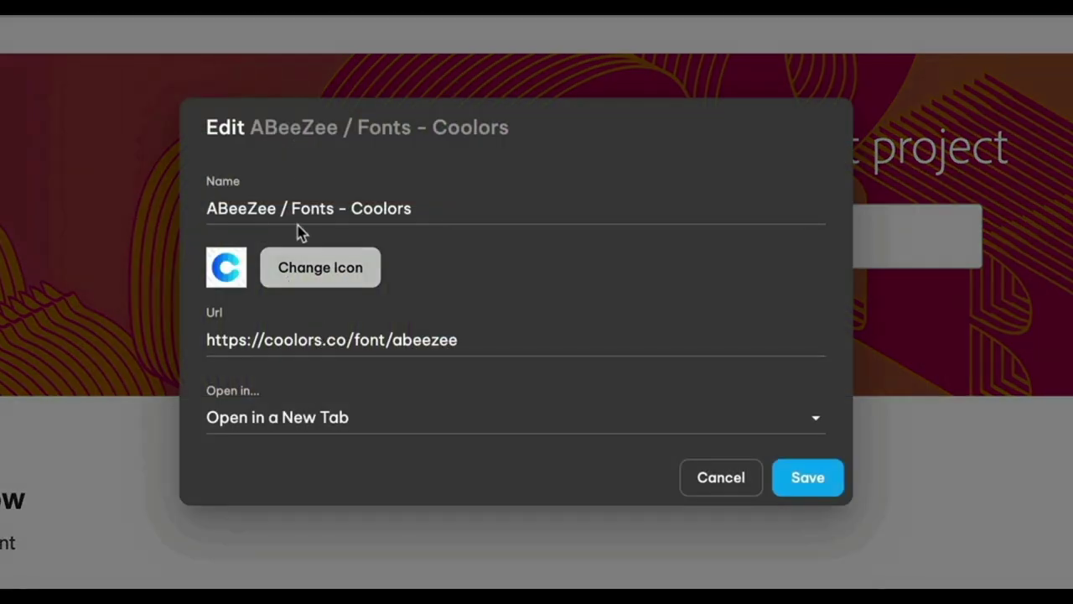
pyautogui.moveTo(299, 209); pyautogui.dragTo(277, 209)
pyautogui.moveTo(378, 209); pyautogui.dragTo(462, 204)
pyautogui.press('BackSpace')
pyautogui.click(577, 419)
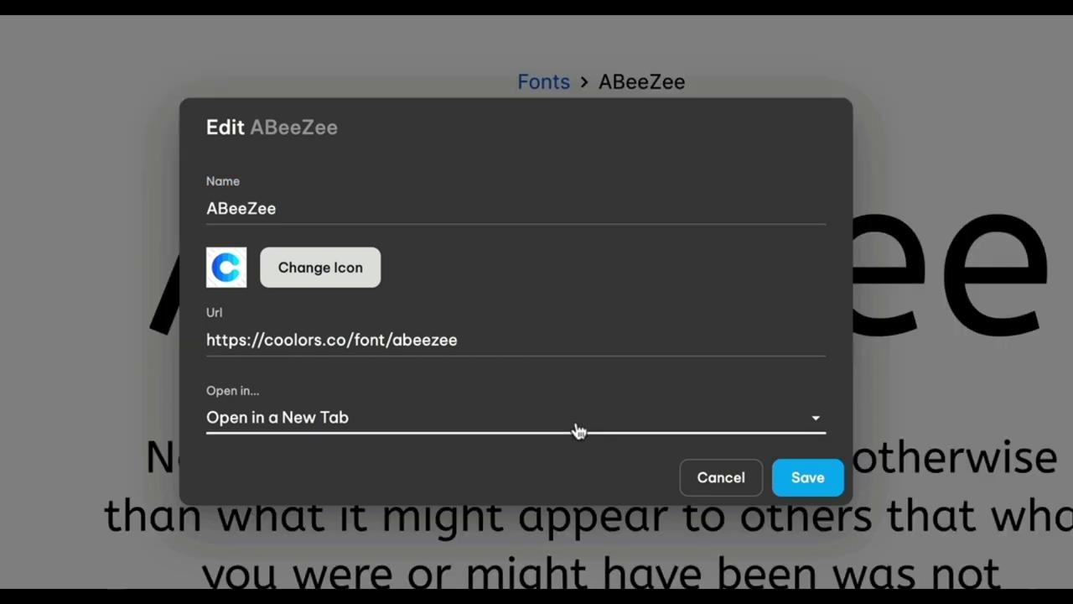
pyautogui.click(578, 539)
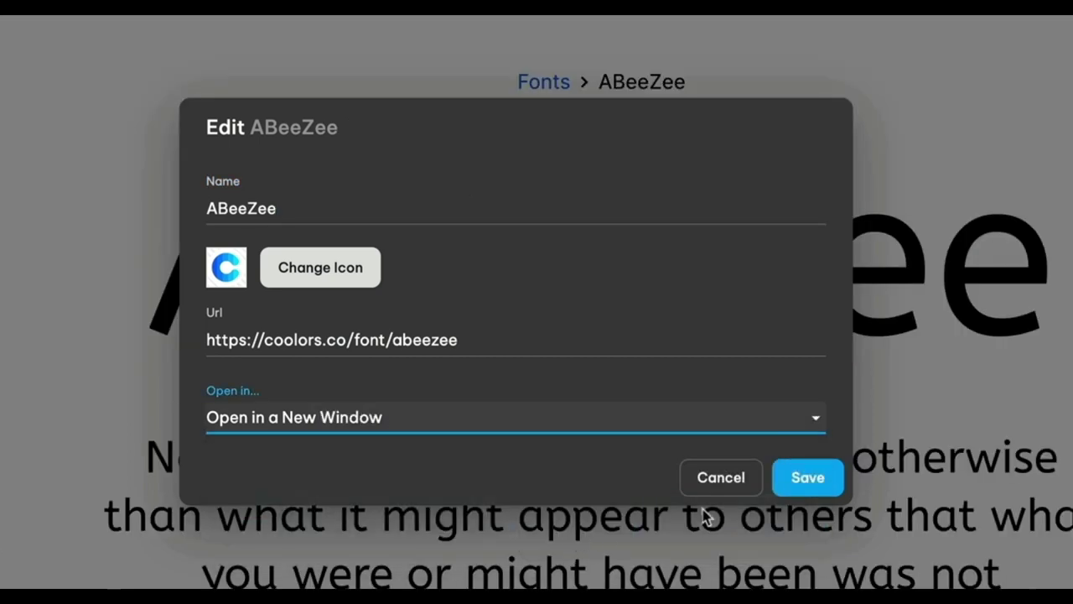
pyautogui.click(825, 481)
# Close the ABeeZee tab and open the saved ABeeZee item from the Fonts app.
pyautogui.click(946, 57)
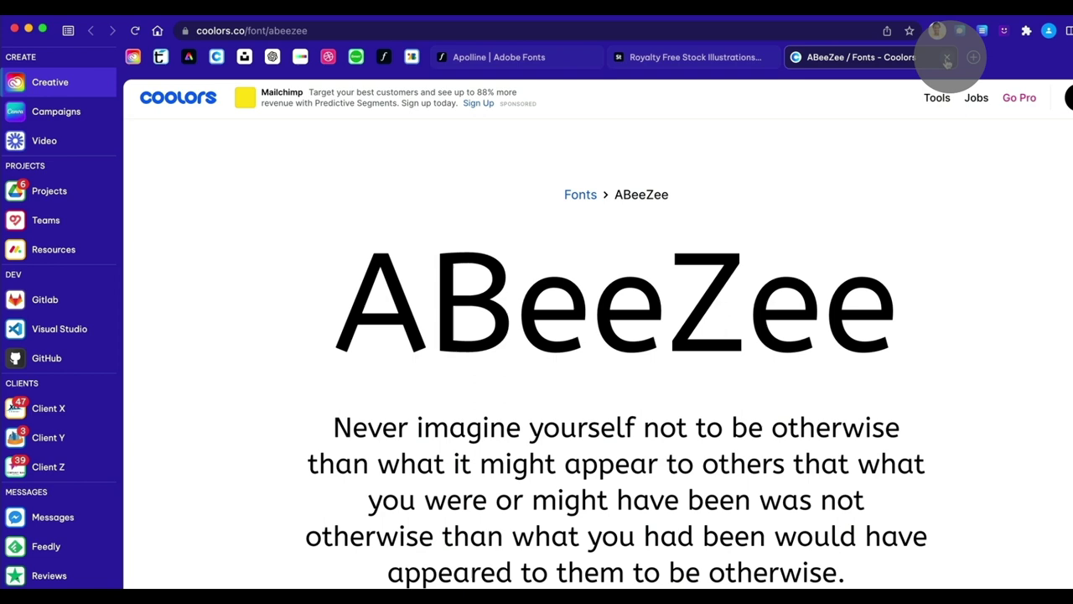
pyautogui.click(384, 56)
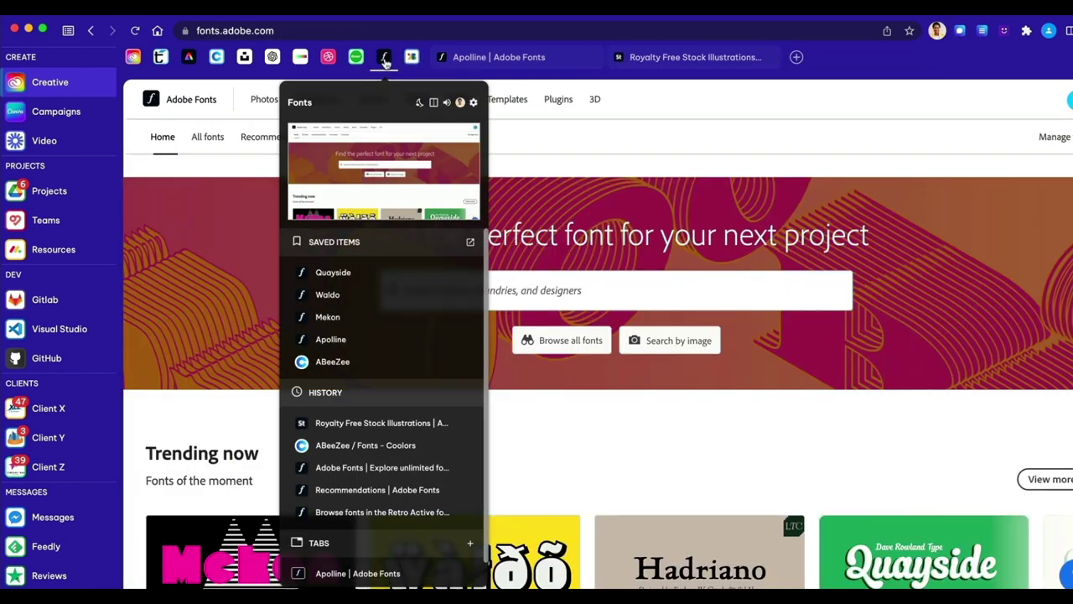
pyautogui.click(384, 363)
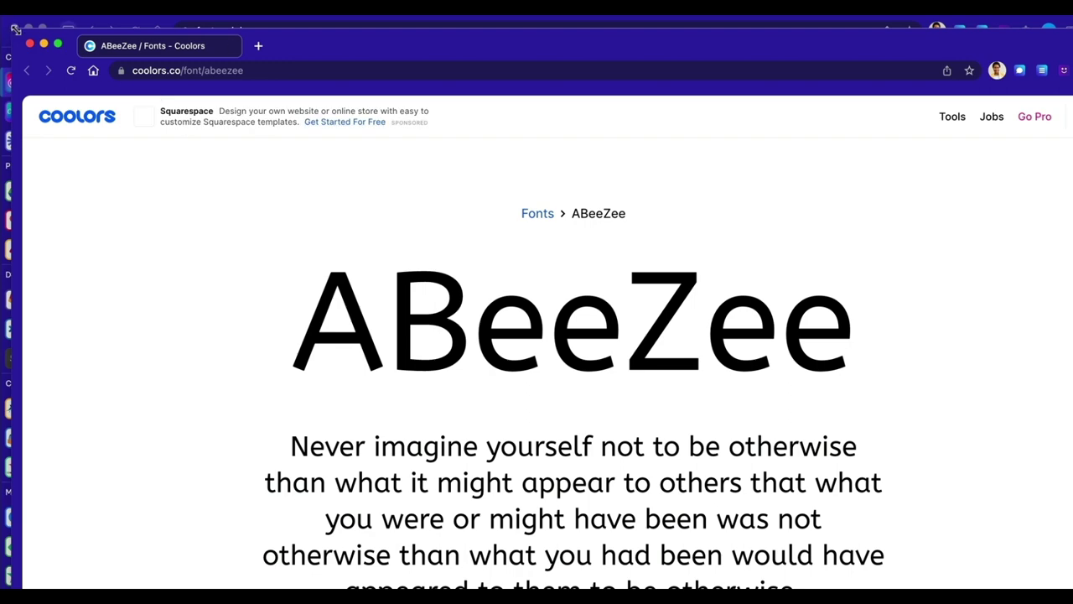
# Shrink the ABeeZee window, reposition it over the main window, and minimize it.
pyautogui.click(57, 42)
pyautogui.moveTo(719, 230); pyautogui.dragTo(703, 165)
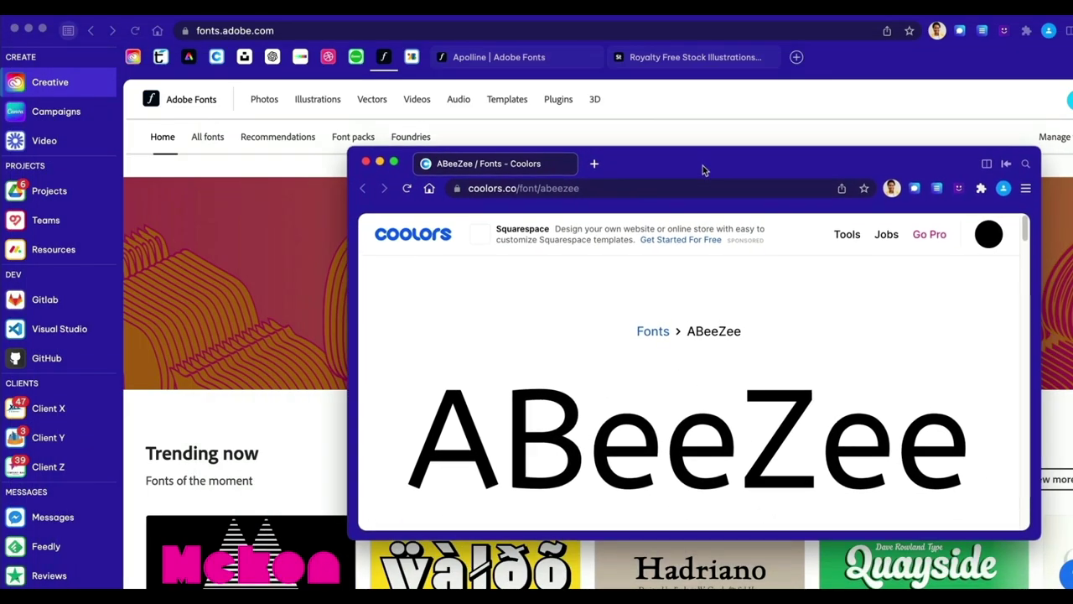
pyautogui.click(380, 163)
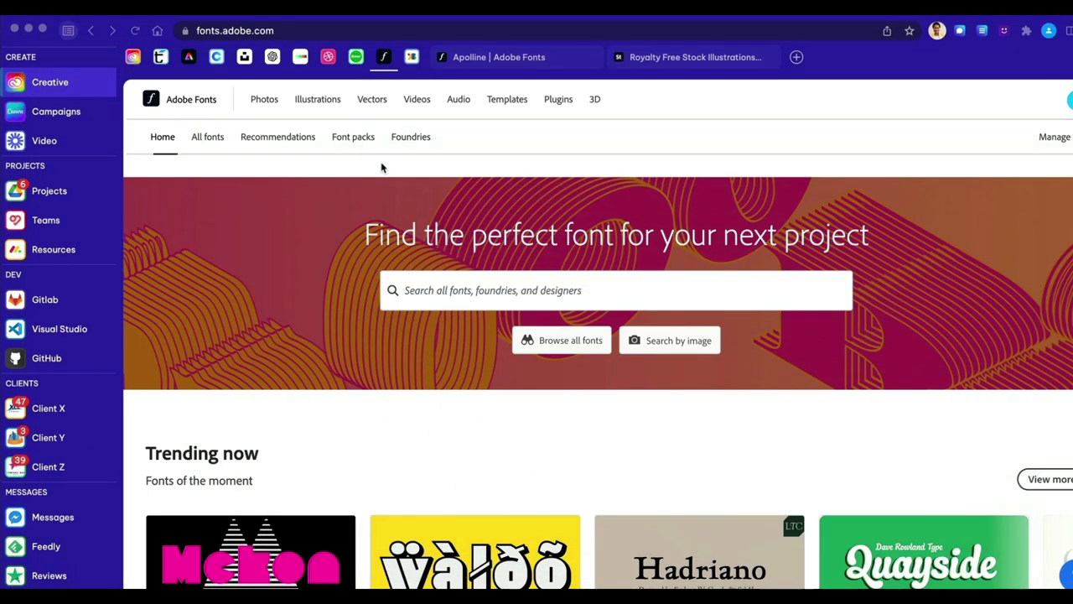
# Open the Fonts app's saved items separately from its preview card, shrink the opened window, and put it away.
pyautogui.click(386, 55)
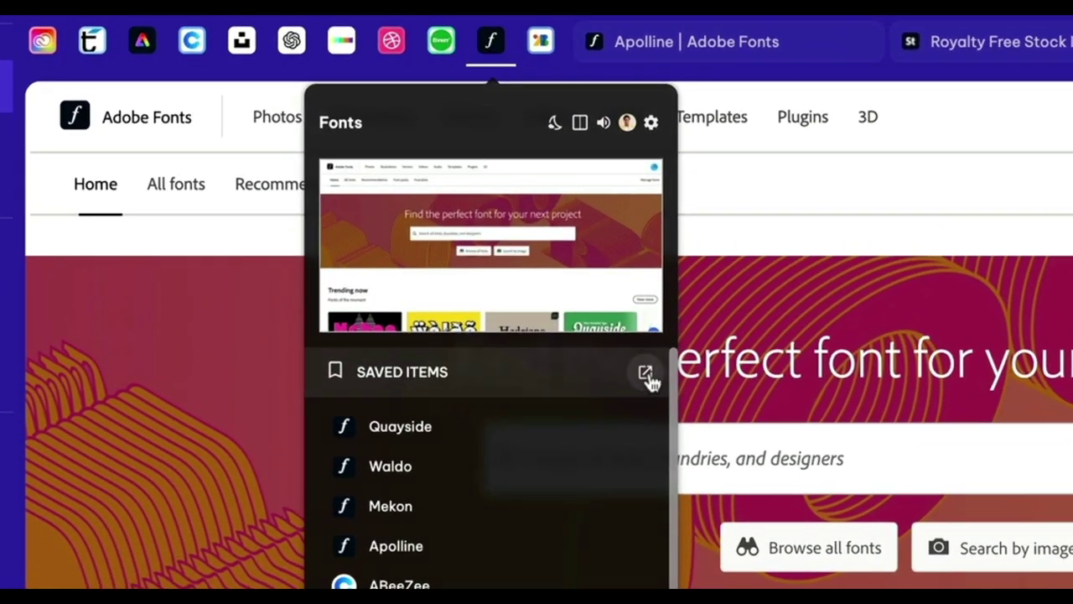
pyautogui.click(646, 375)
pyautogui.moveTo(0, 25); pyautogui.dragTo(223, 228)
pyautogui.click(268, 244)
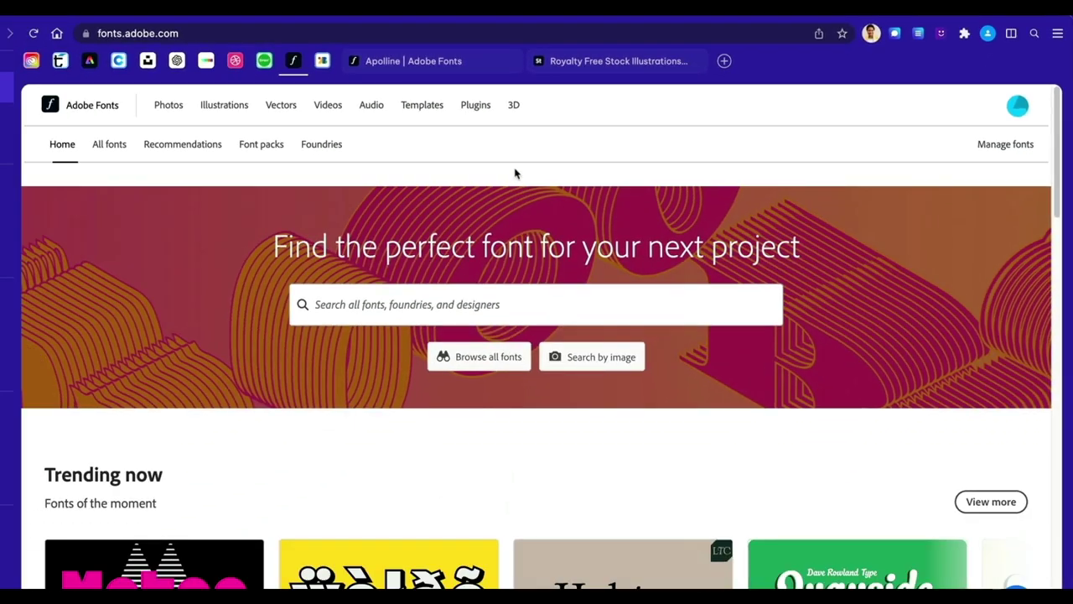
# Open the Adobe Fonts on Behance livestream link from the Adobe Fonts page in a new tab.
pyautogui.scroll(-10, 513, 169)
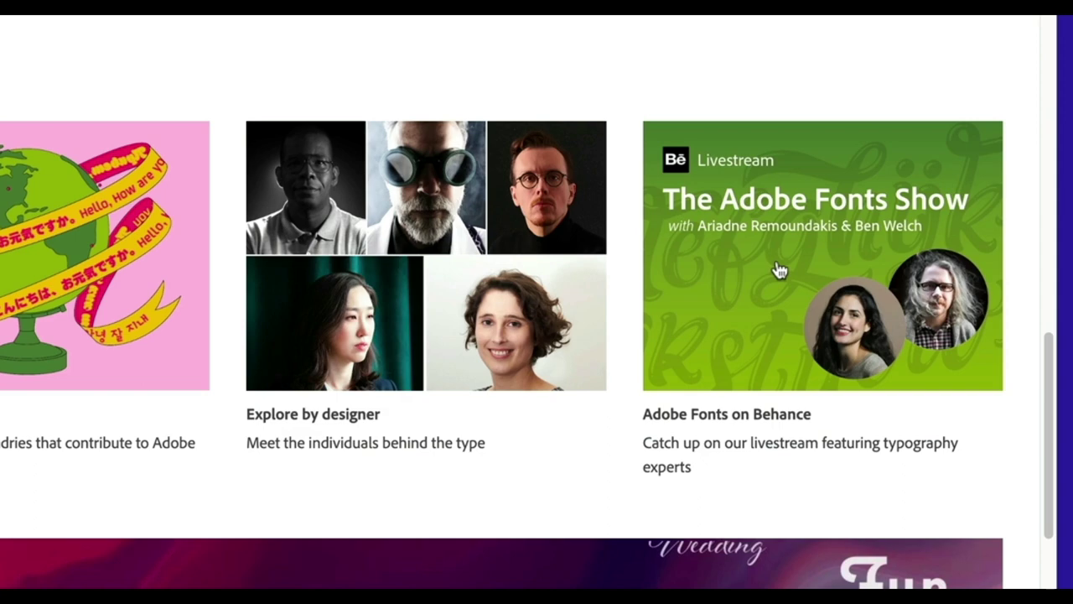
pyautogui.rightClick(885, 370)
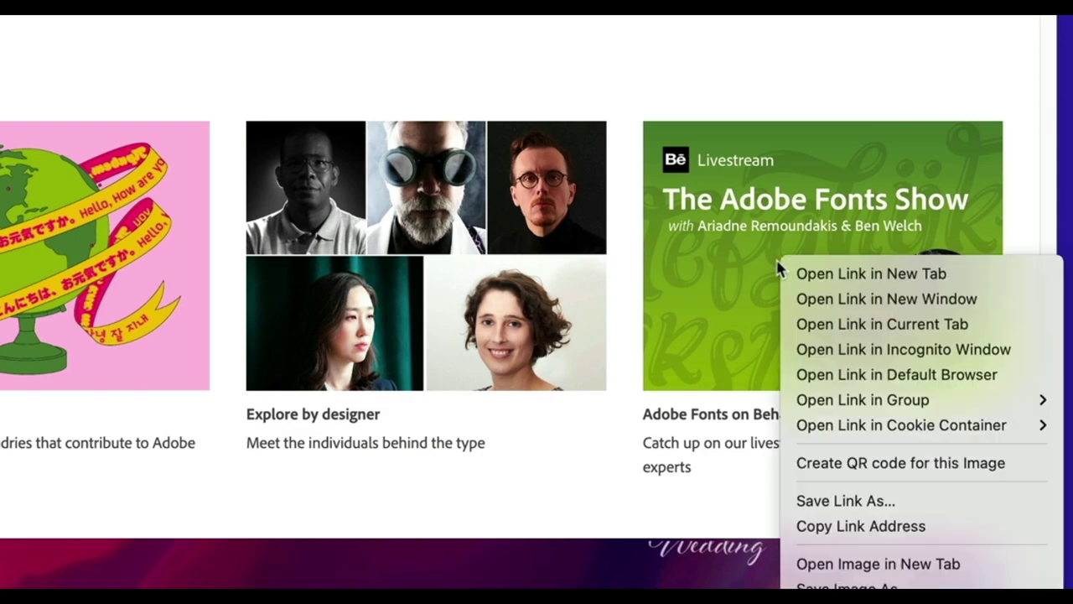
pyautogui.click(871, 273)
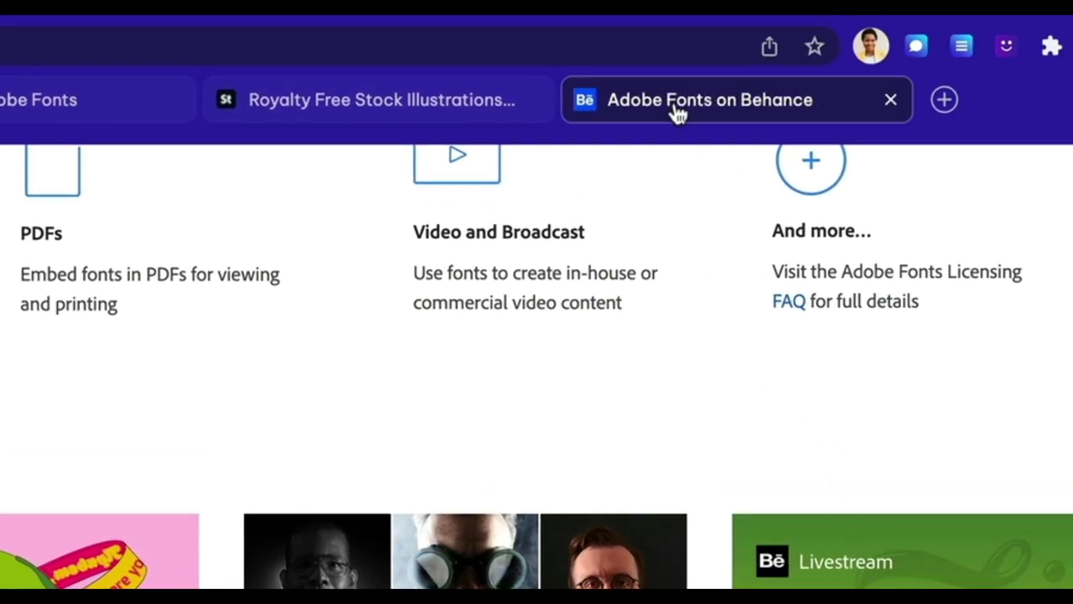
# Boost the Adobe Fonts on Behance tab into a Behance directory app named Behance in the Creative group.
pyautogui.rightClick(677, 109)
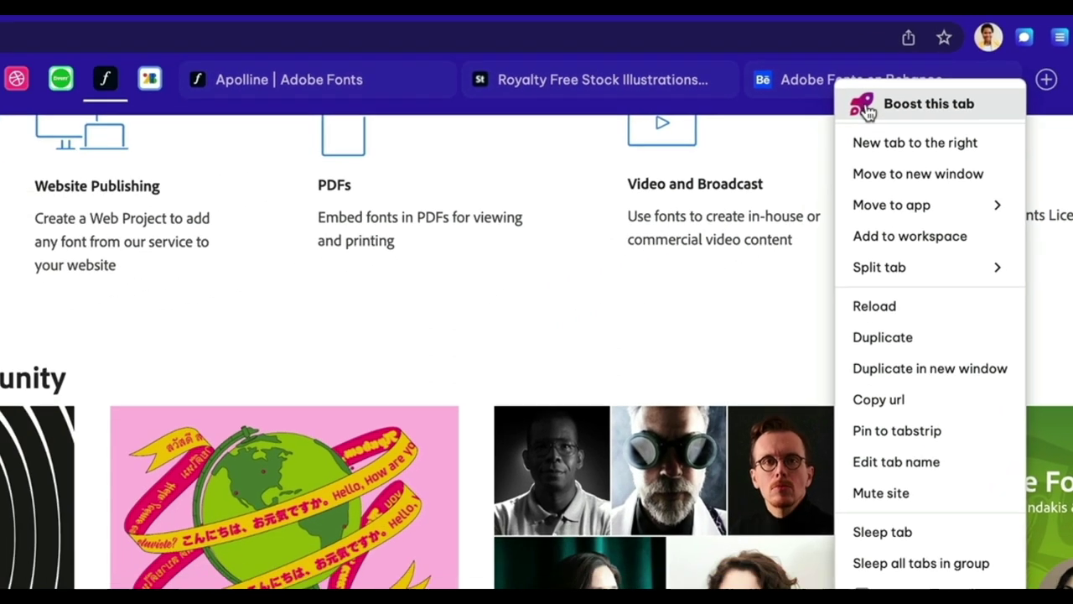
pyautogui.click(715, 140)
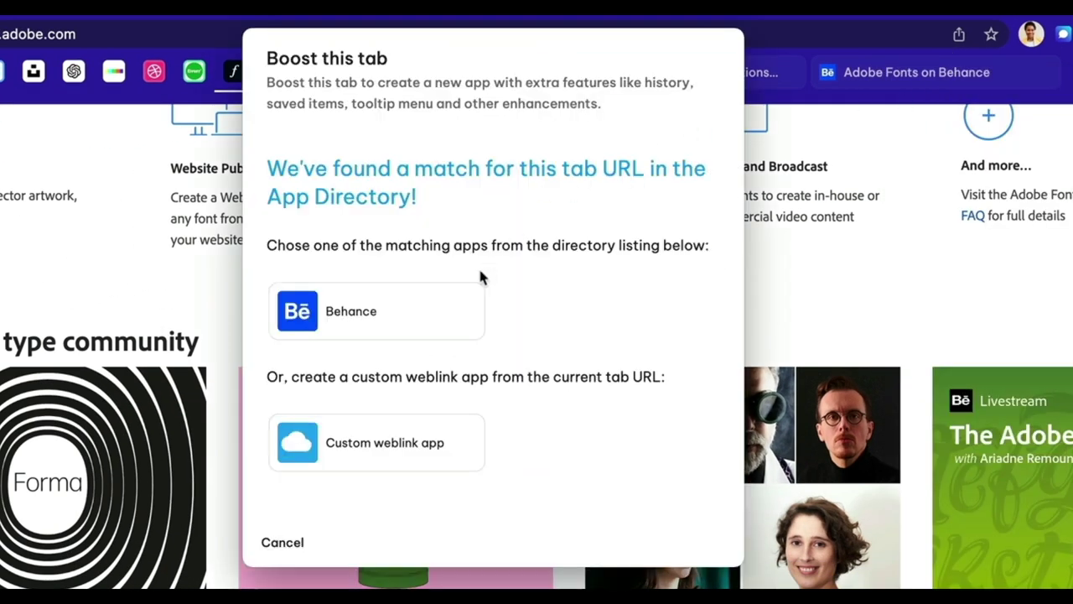
pyautogui.click(470, 313)
pyautogui.moveTo(377, 185); pyautogui.dragTo(279, 189)
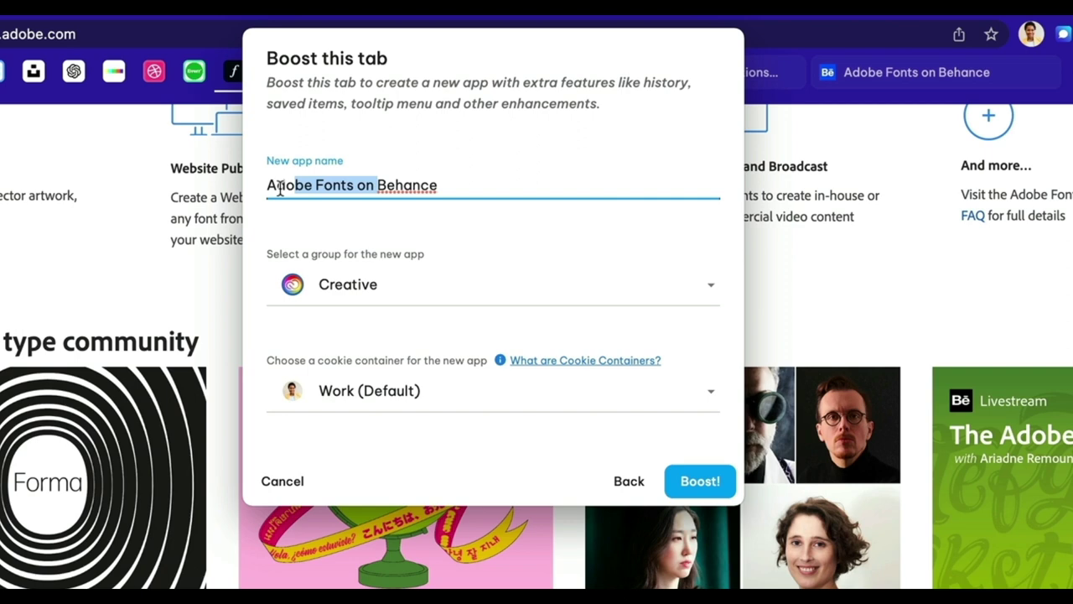
pyautogui.press('BackSpace')
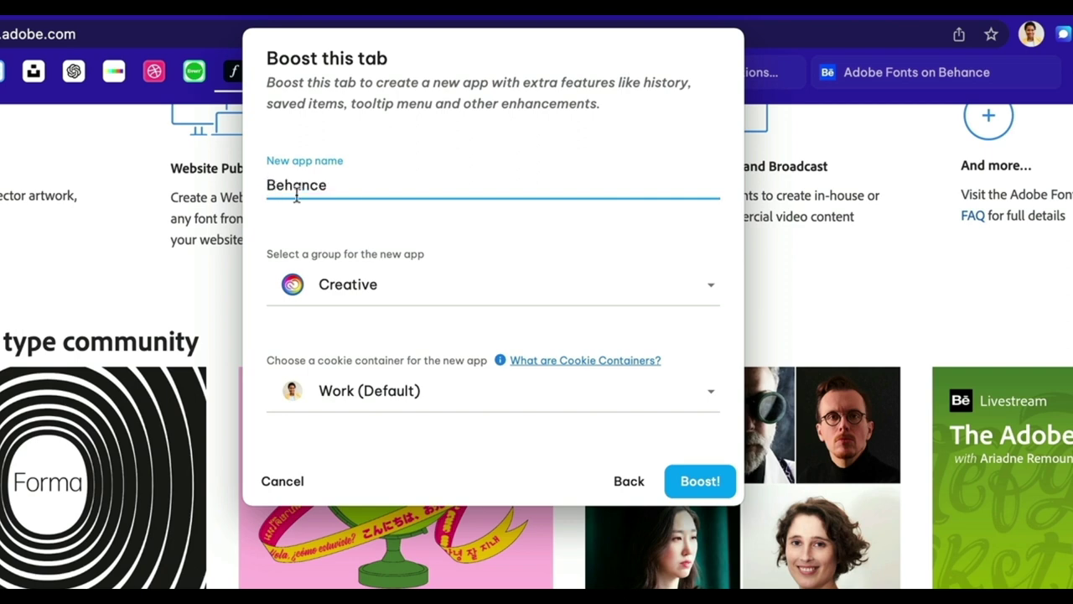
pyautogui.click(713, 479)
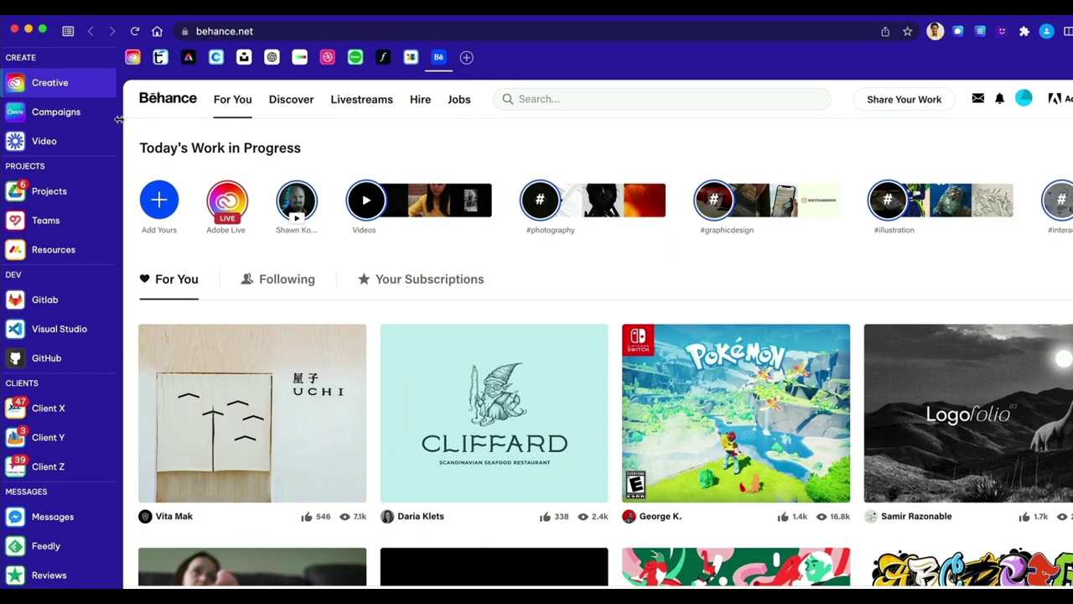
# Split the Campaigns group's Canva app to the left within this window and widen its pane.
pyautogui.click(88, 115)
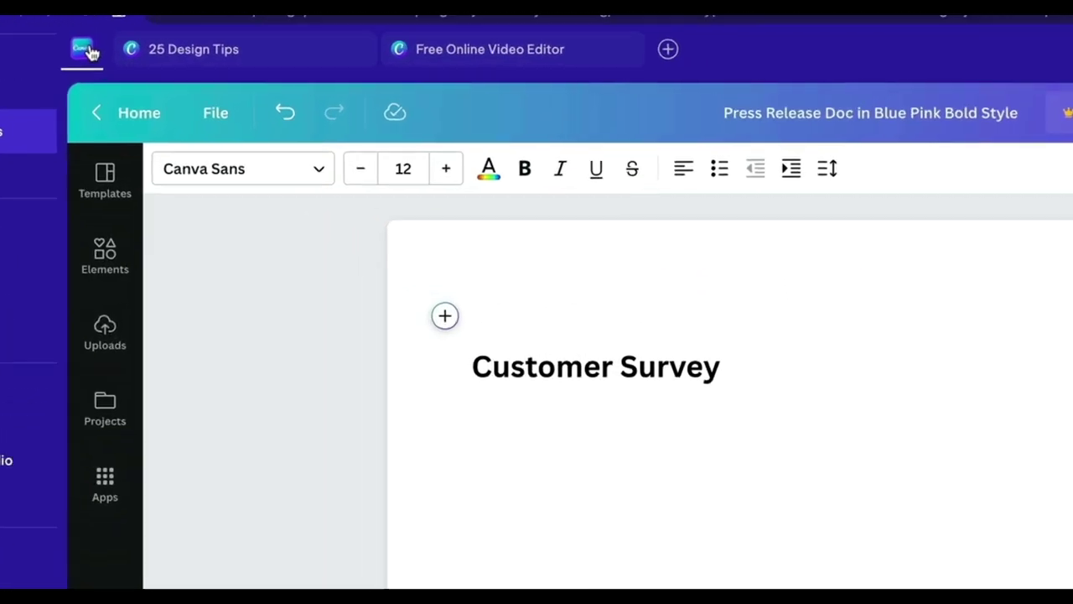
pyautogui.rightClick(132, 57)
pyautogui.moveTo(158, 155)
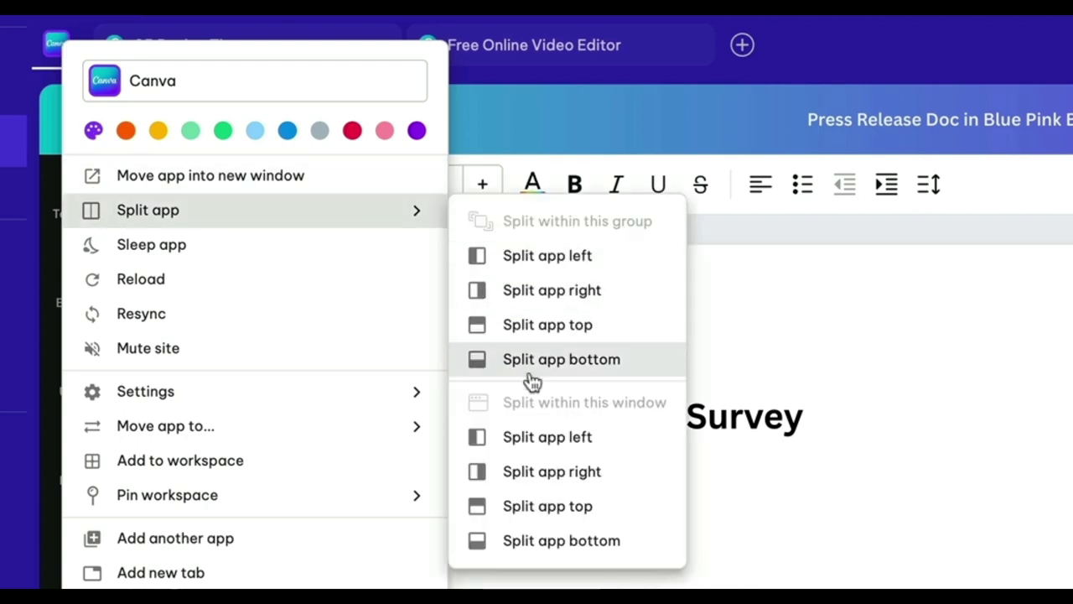
pyautogui.click(536, 437)
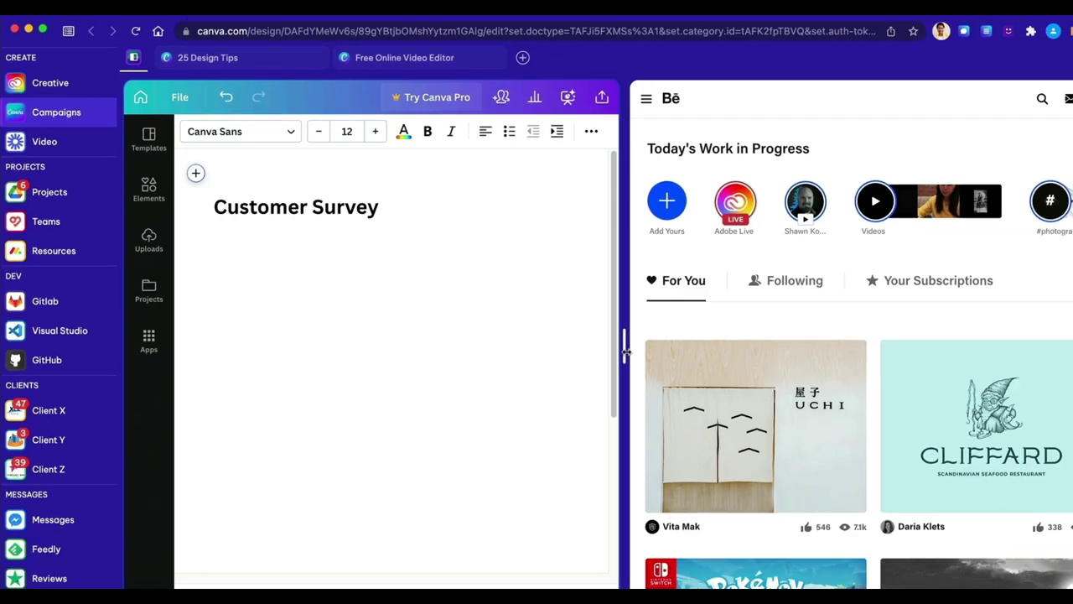
pyautogui.moveTo(624, 353); pyautogui.dragTo(751, 357)
# Open Unsplash from the Creative group in the second pane and show its men and women sitting photo tab.
pyautogui.click(88, 84)
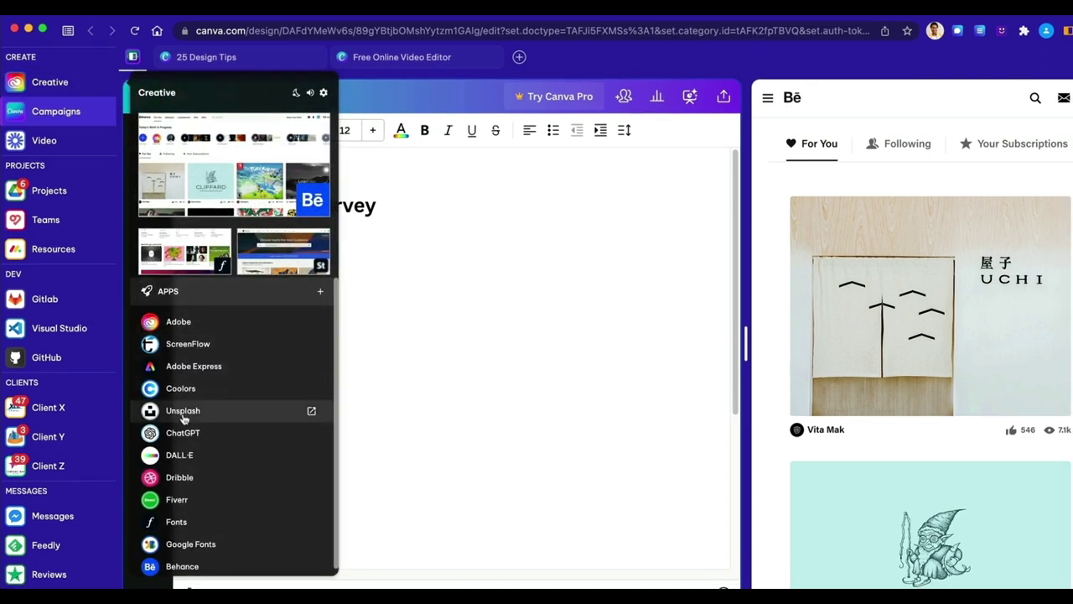
pyautogui.click(184, 411)
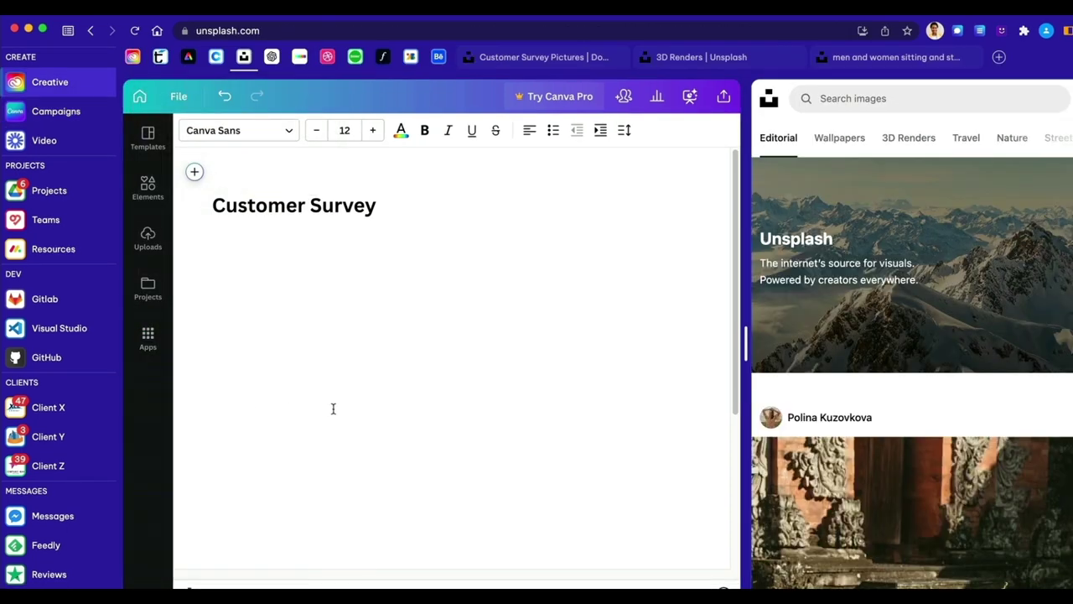
pyautogui.click(911, 58)
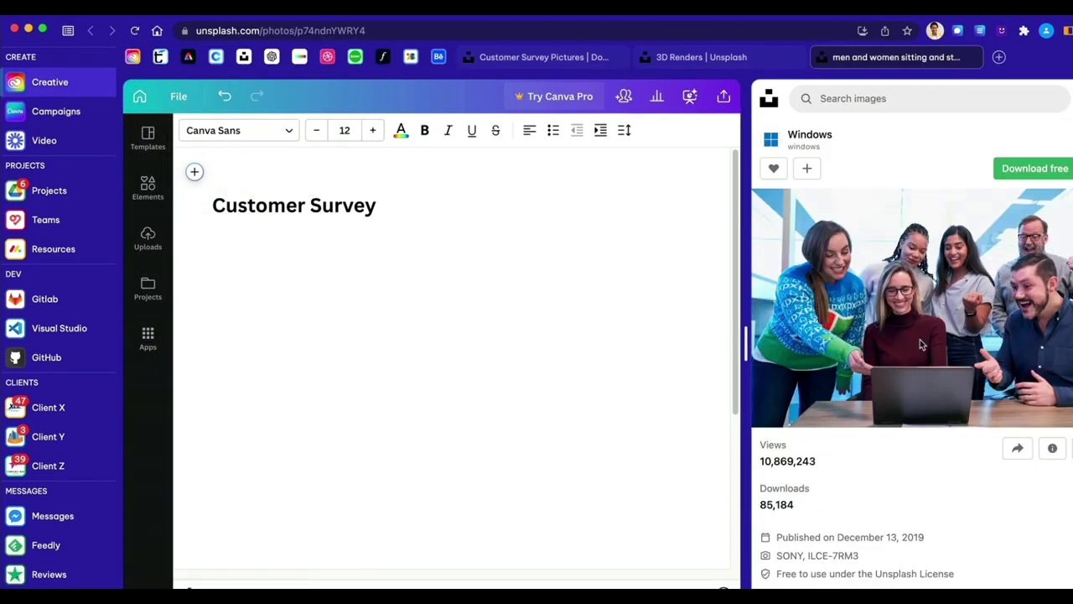
# Copy the Unsplash office team photo and paste it below the Customer Survey heading in the Canva document.
pyautogui.rightClick(920, 340)
pyautogui.click(955, 379)
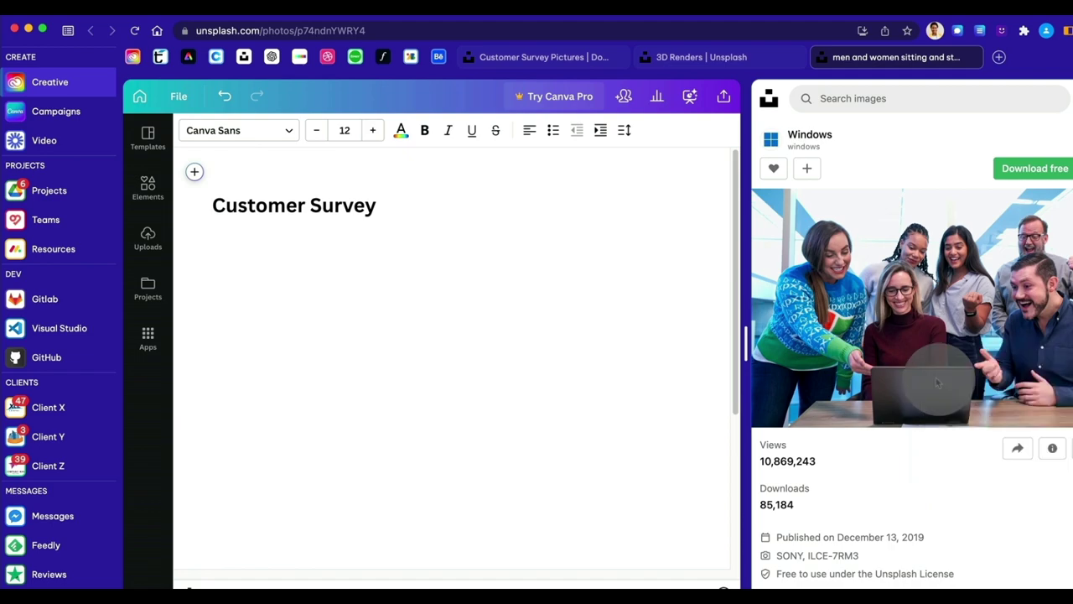
pyautogui.click(280, 248)
pyautogui.press('cmd+v')
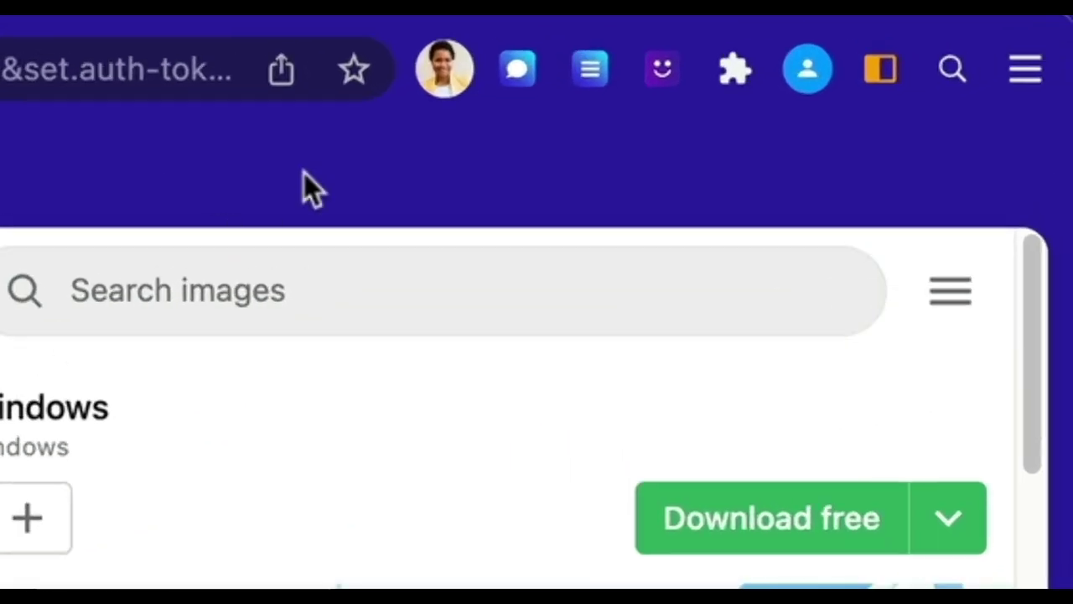
# Ask Brainbox to "write a short opening paragraph for a customer survey".
pyautogui.click(663, 69)
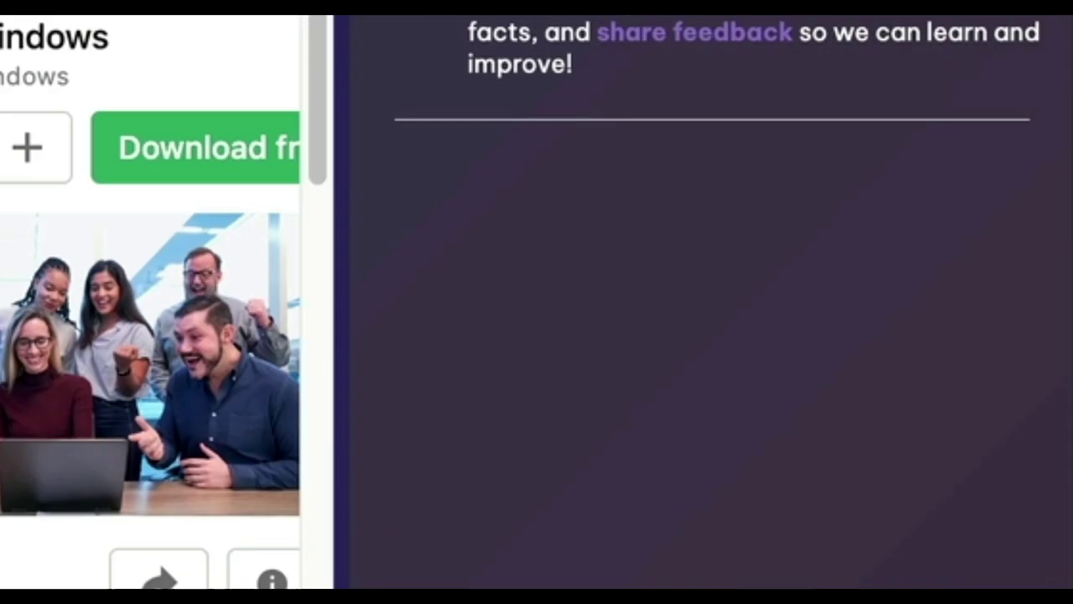
pyautogui.click(534, 497)
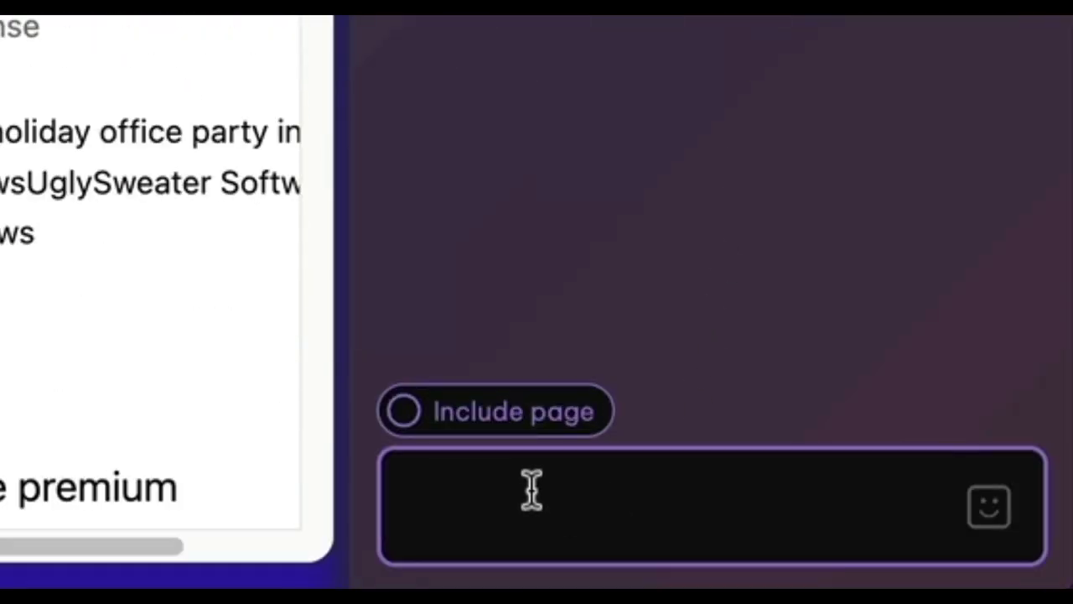
pyautogui.write('write a short opening paragraph for a customer survey')
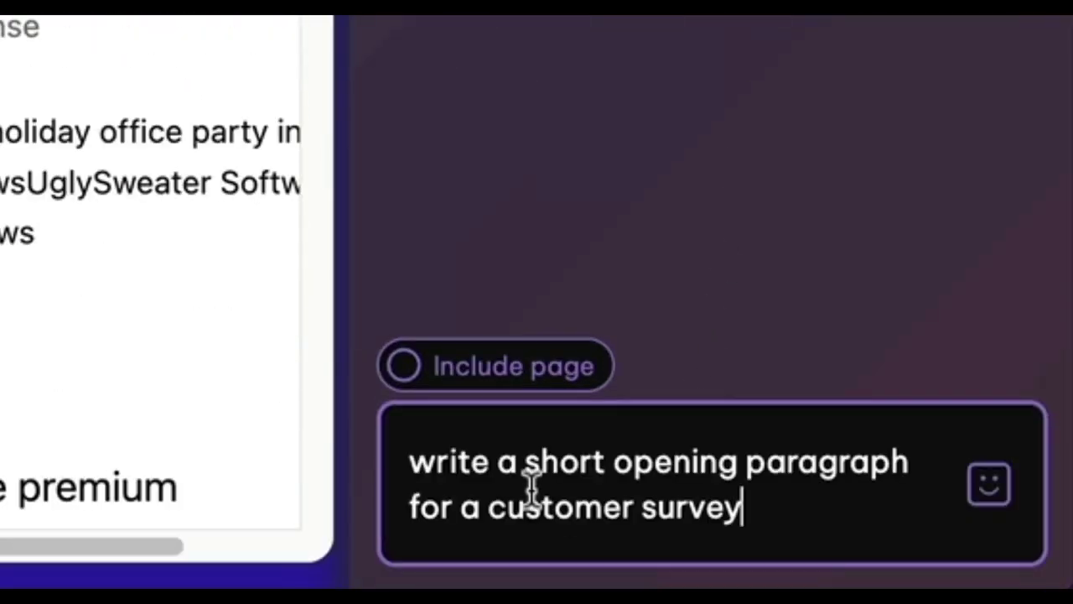
pyautogui.click(990, 484)
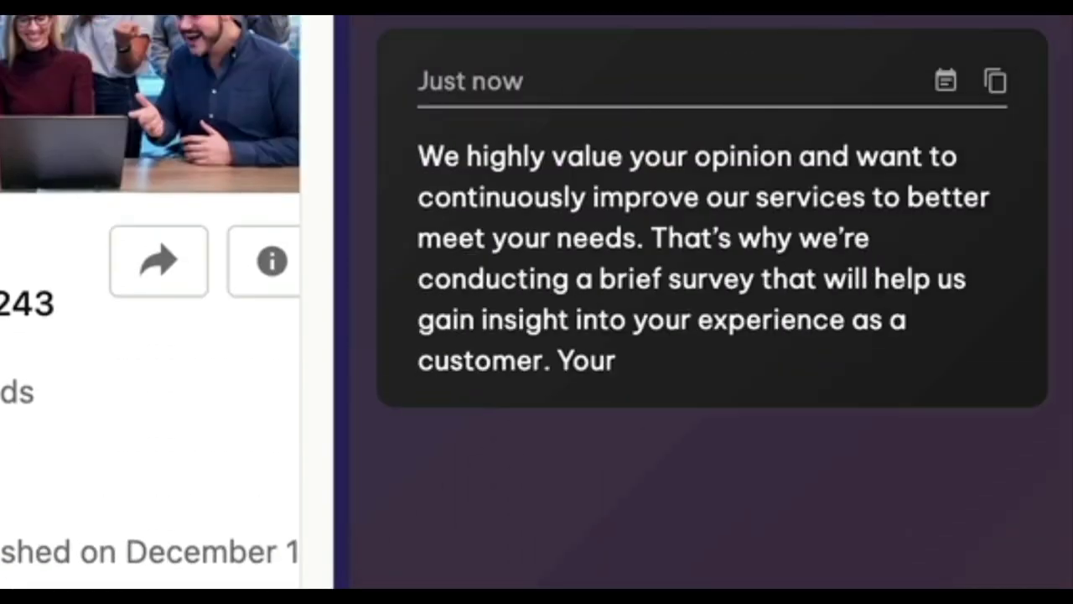
# Copy Brainbox's generated paragraph and paste it between the Customer Survey heading and the photo.
pyautogui.click(995, 82)
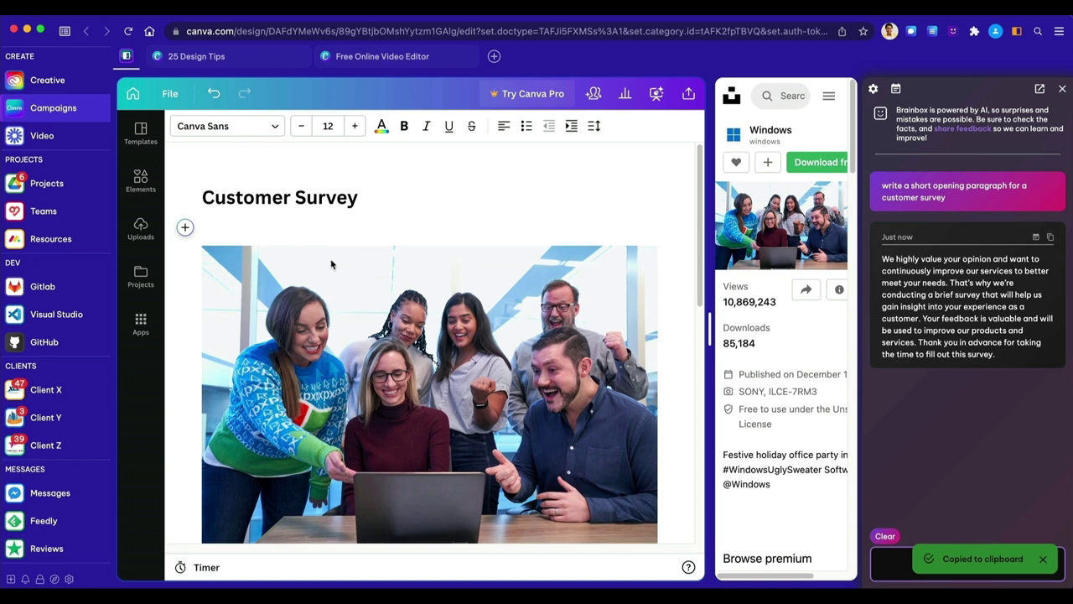
pyautogui.click(200, 224)
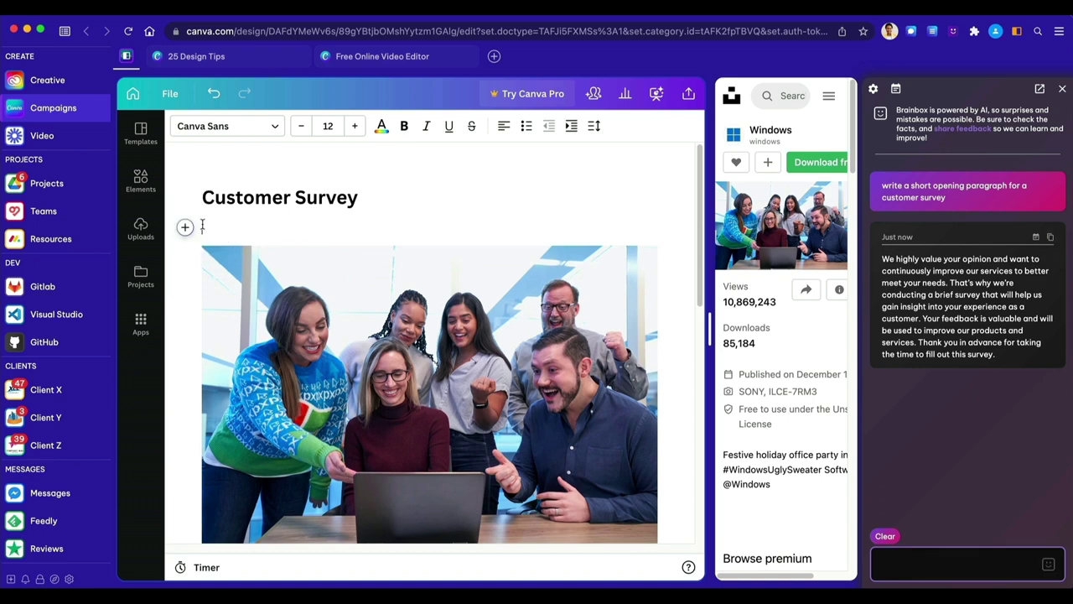
pyautogui.press('super+v')
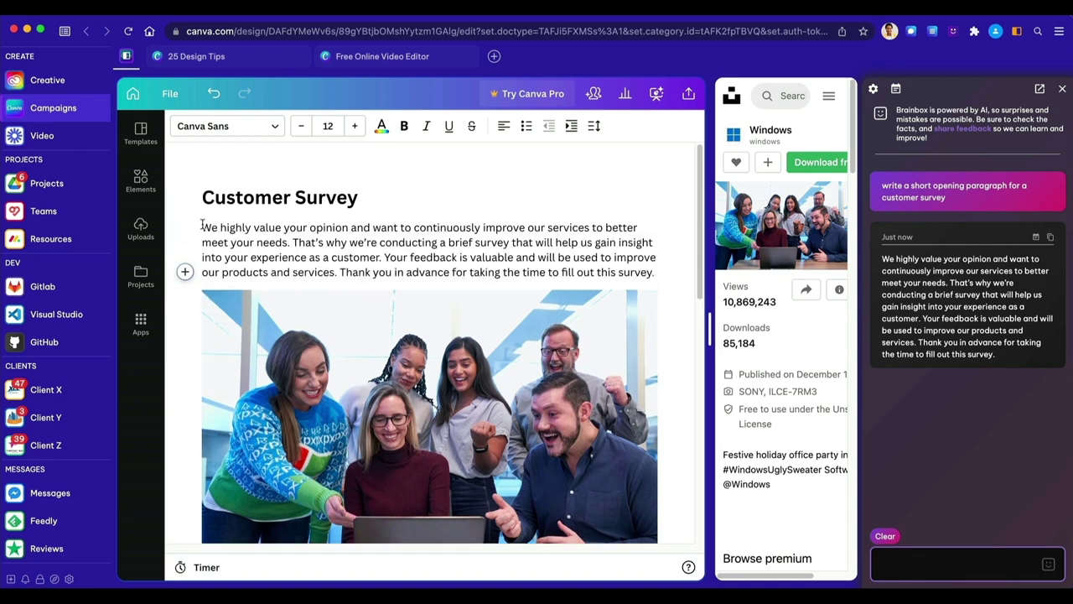
# Save the Brainbox reply as a Smart Note, reposition the note window, and close it.
pyautogui.click(1036, 237)
pyautogui.moveTo(332, 42); pyautogui.dragTo(580, 74)
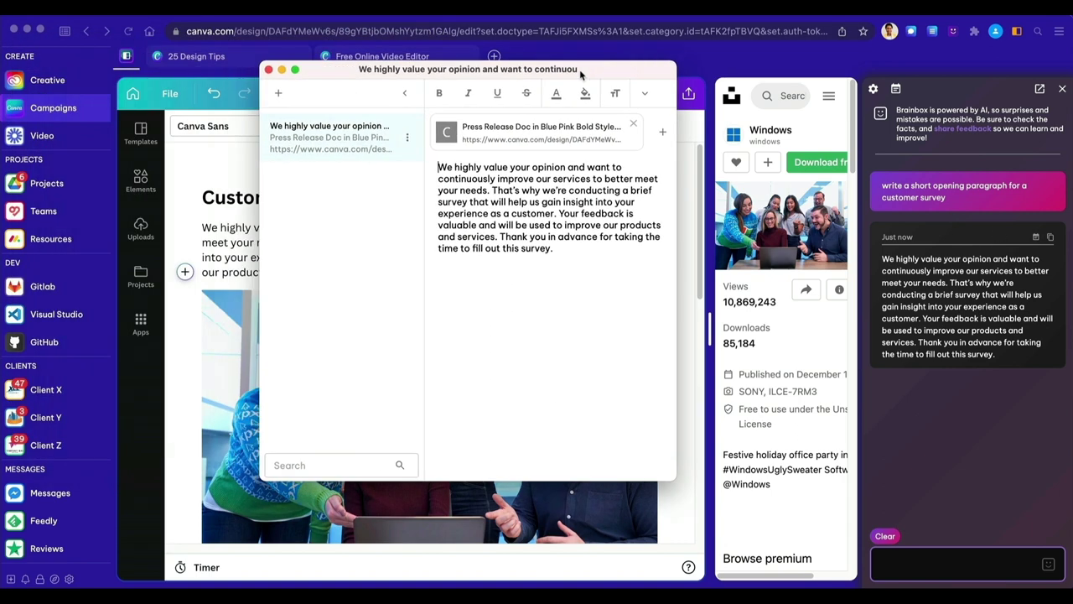
pyautogui.click(282, 70)
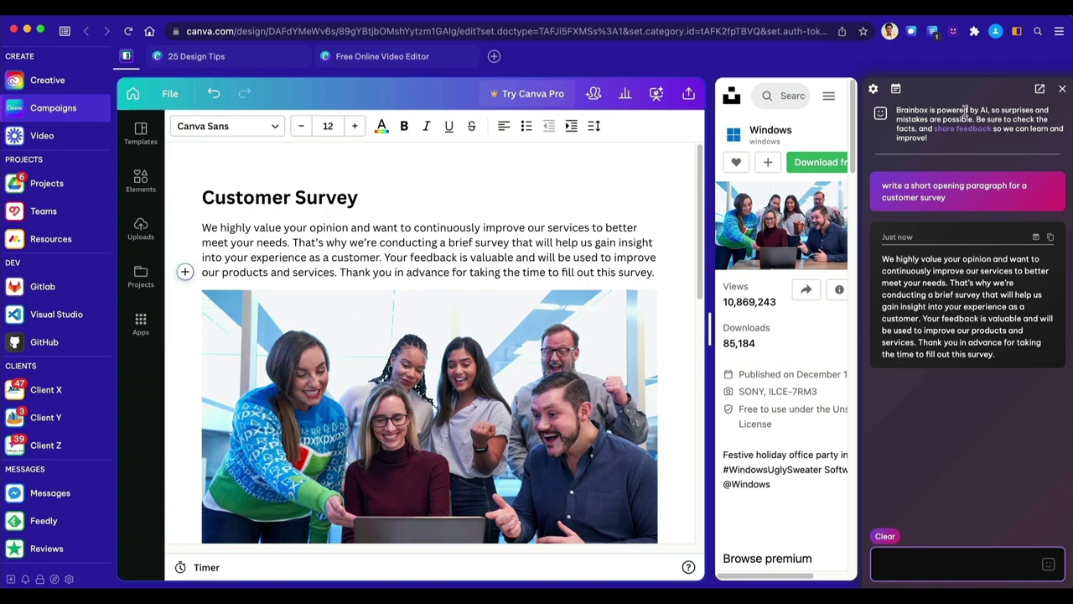
# Pop the Brainbox chat out into its own window, move and resize it, and close it.
pyautogui.click(1039, 88)
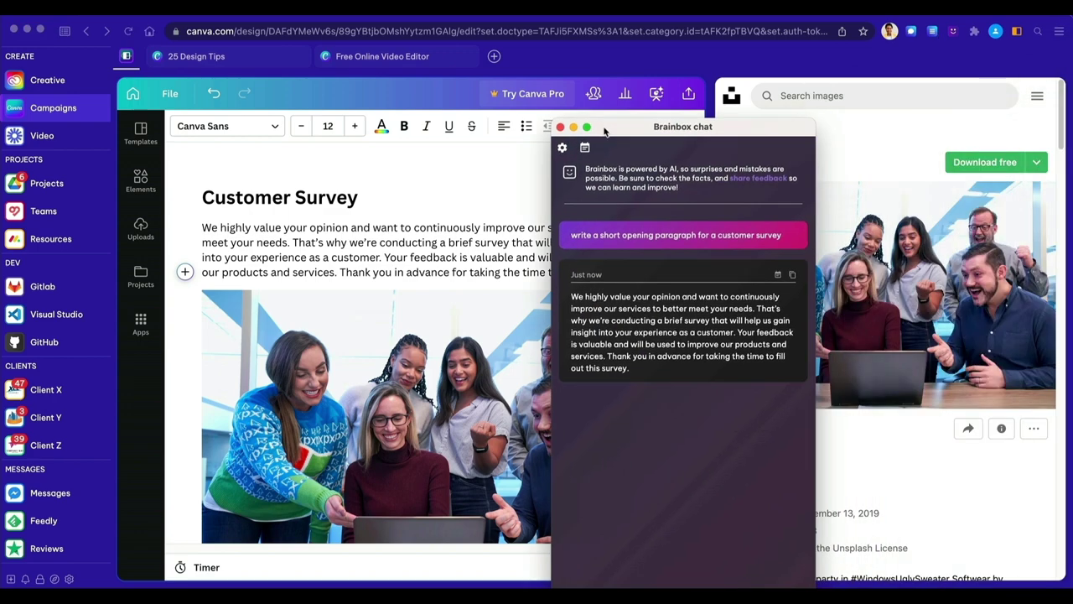
pyautogui.moveTo(615, 130); pyautogui.dragTo(578, 131)
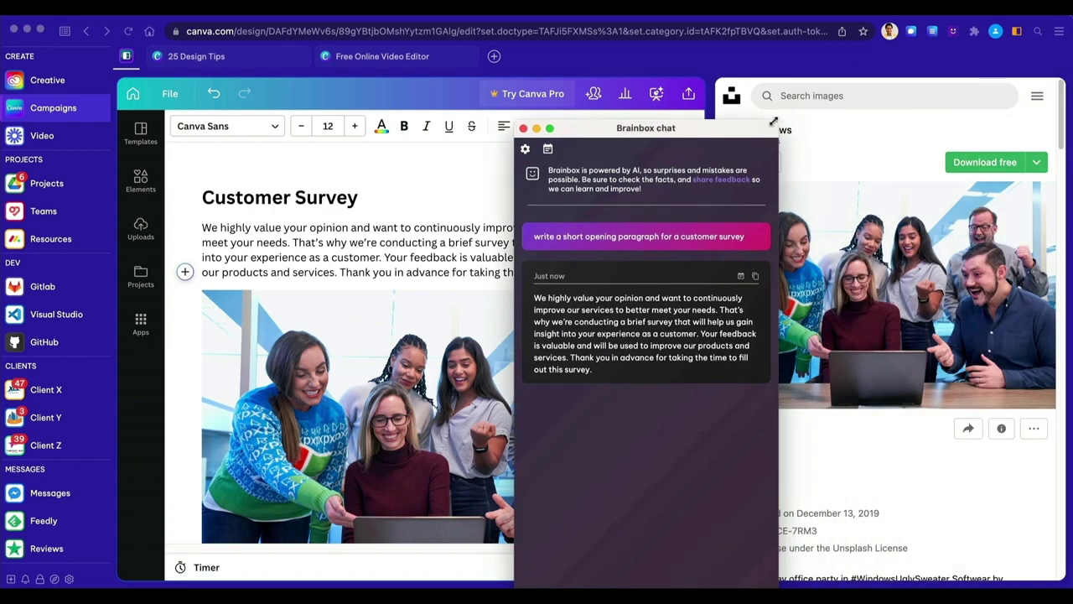
pyautogui.moveTo(773, 122); pyautogui.dragTo(840, 131)
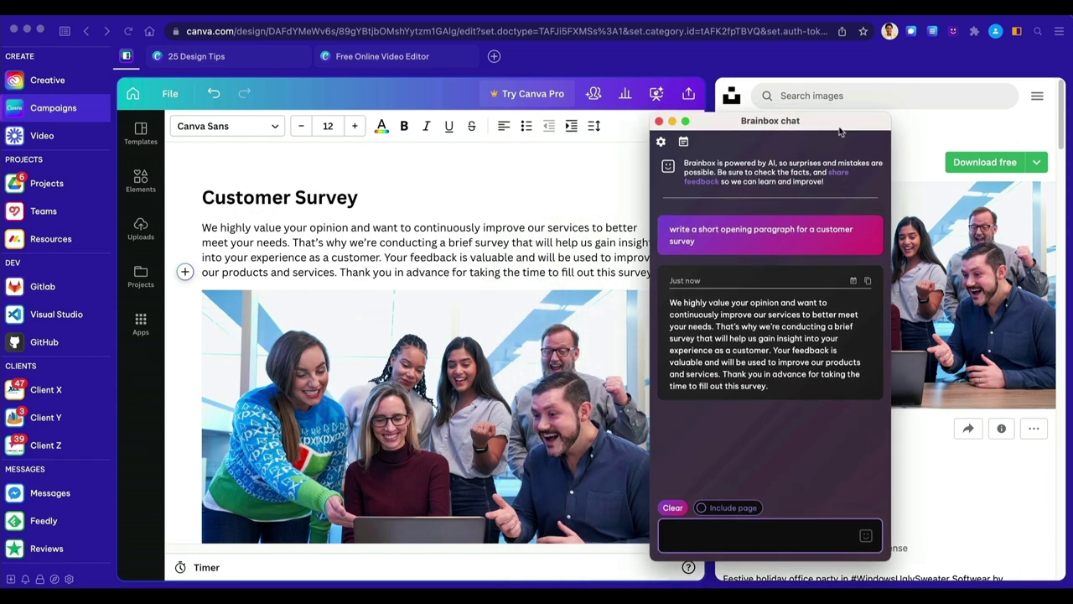
pyautogui.click(672, 123)
# Close the split view, search for "tracking", and open the Marketing Campaign Tracking Airtable tab.
pyautogui.click(1017, 31)
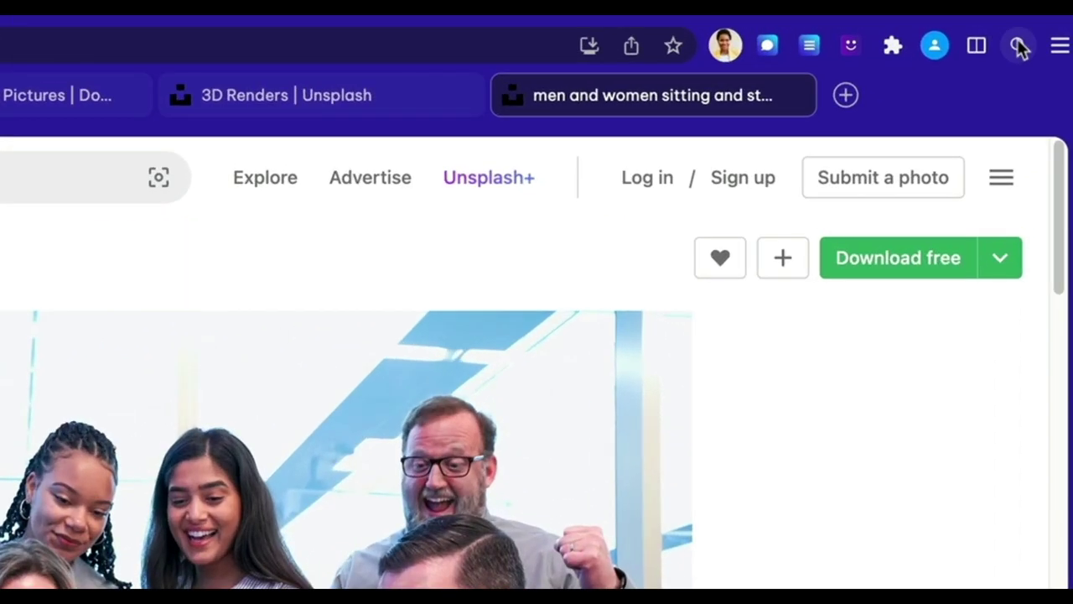
pyautogui.click(1017, 46)
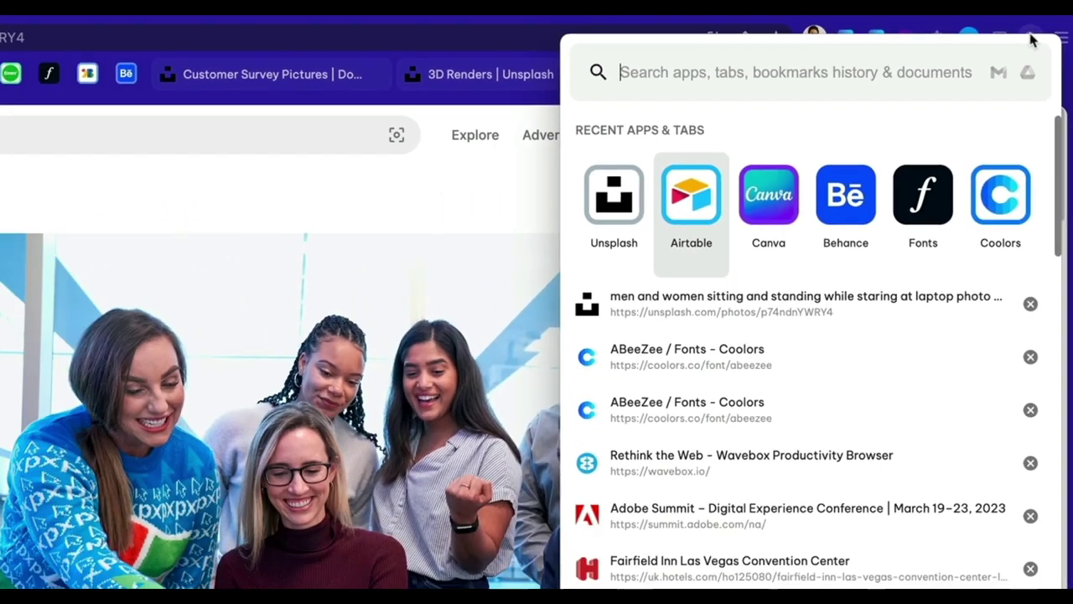
pyautogui.write('tracking')
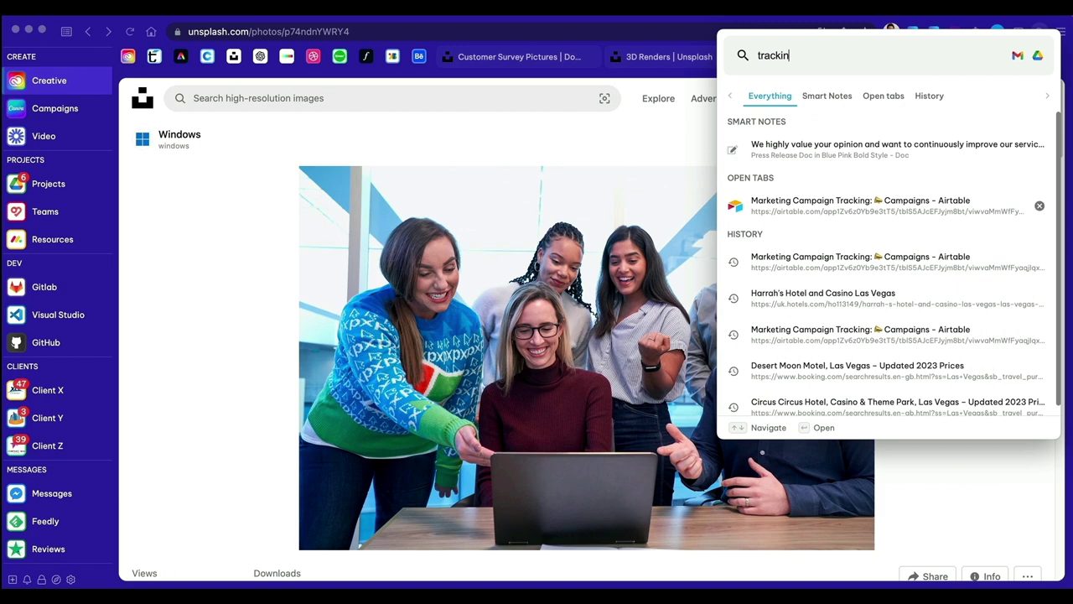
pyautogui.click(878, 201)
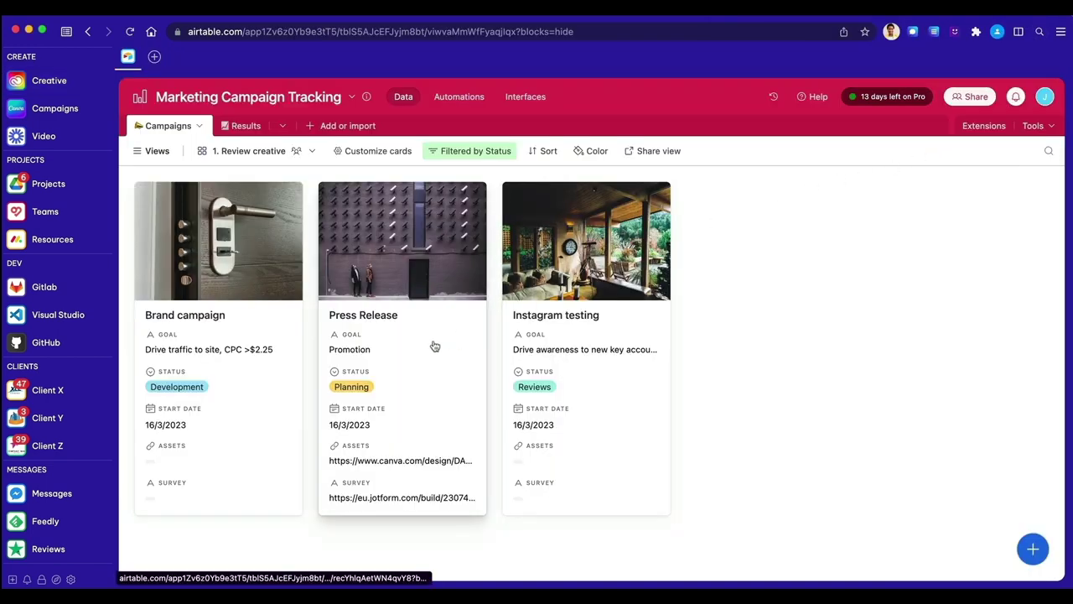
# Open the Press Release card's survey link in Jotform and accept that link behaviour with the choice remembered.
pyautogui.click(435, 346)
pyautogui.click(443, 430)
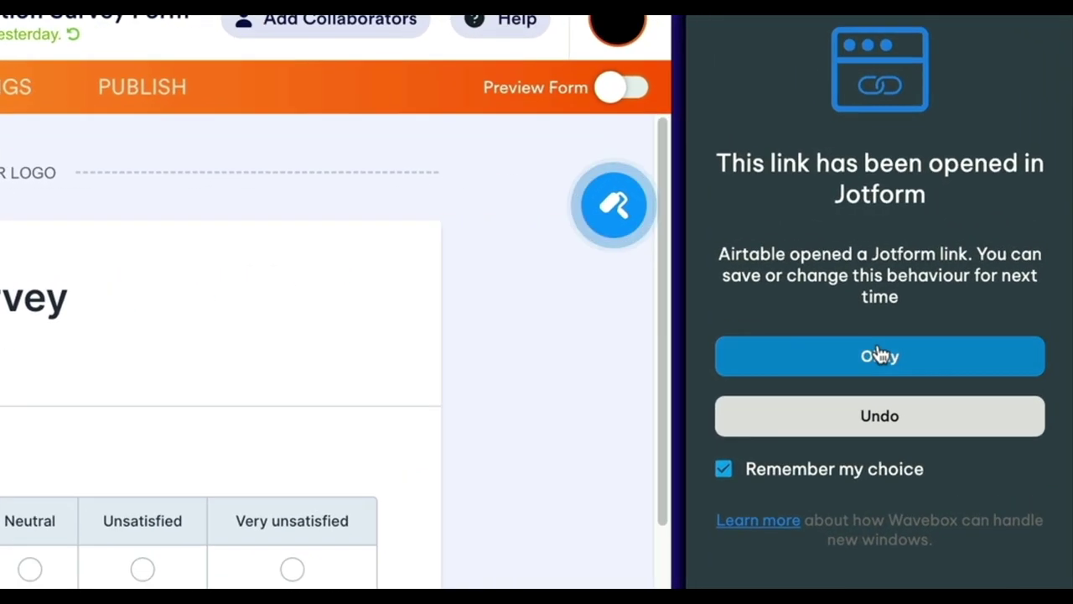
pyautogui.click(879, 356)
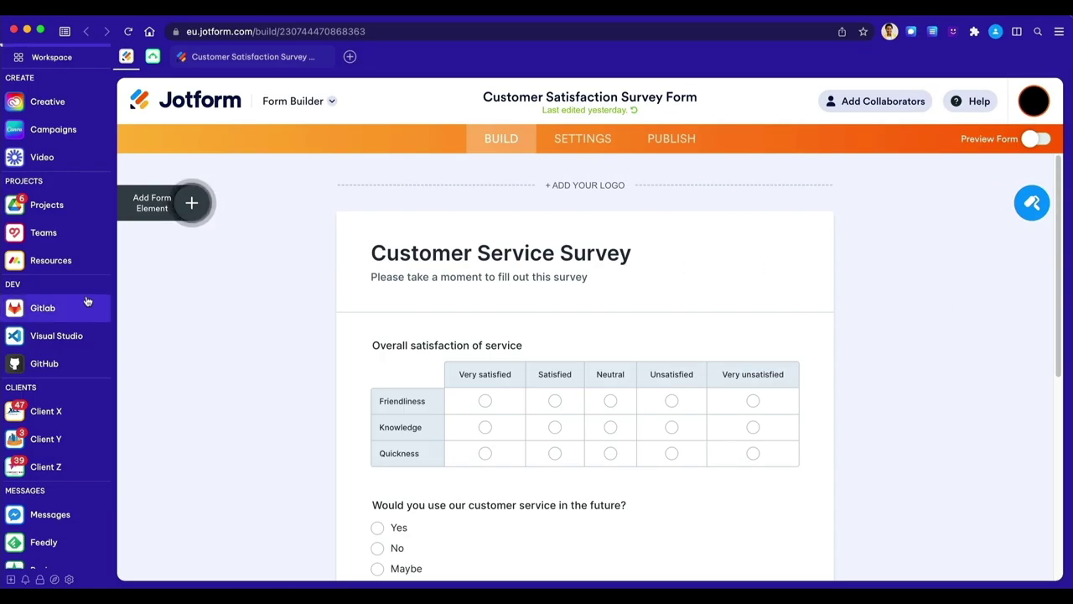
# Create a new My Tasks task asking a colleague to check the survey, due Monday with priority P1.
pyautogui.scroll(5, 87, 301)
pyautogui.moveTo(77, 162)
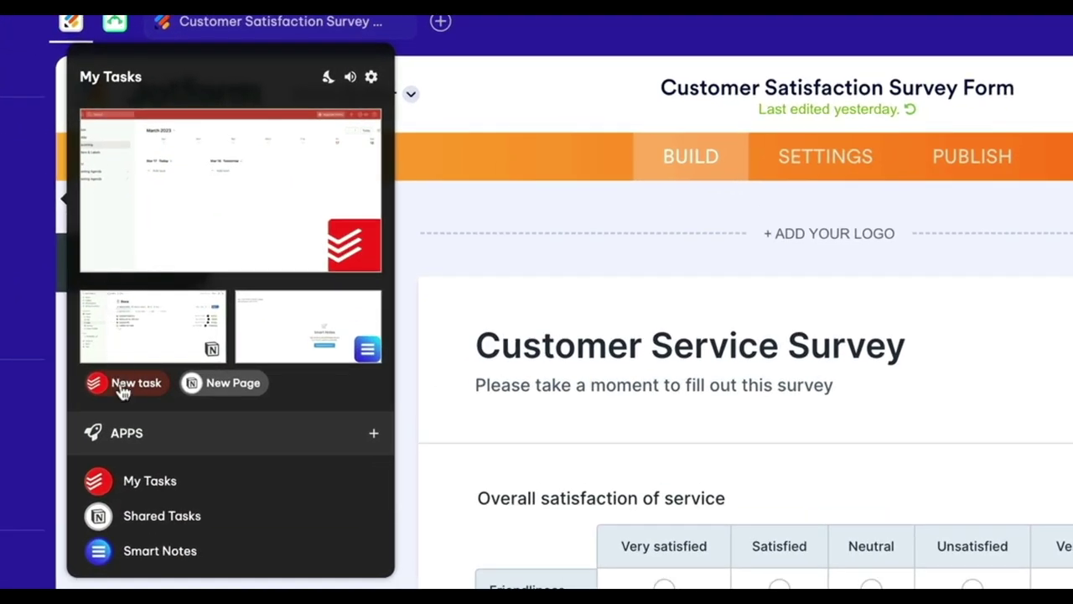
pyautogui.click(123, 386)
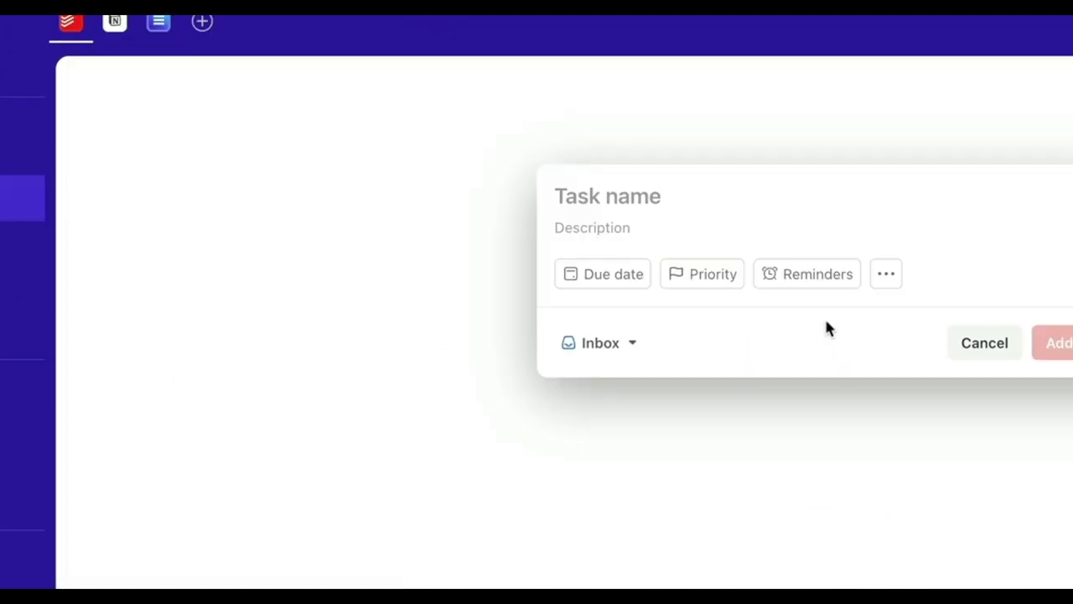
pyautogui.write('Ask Joyce to check surv')
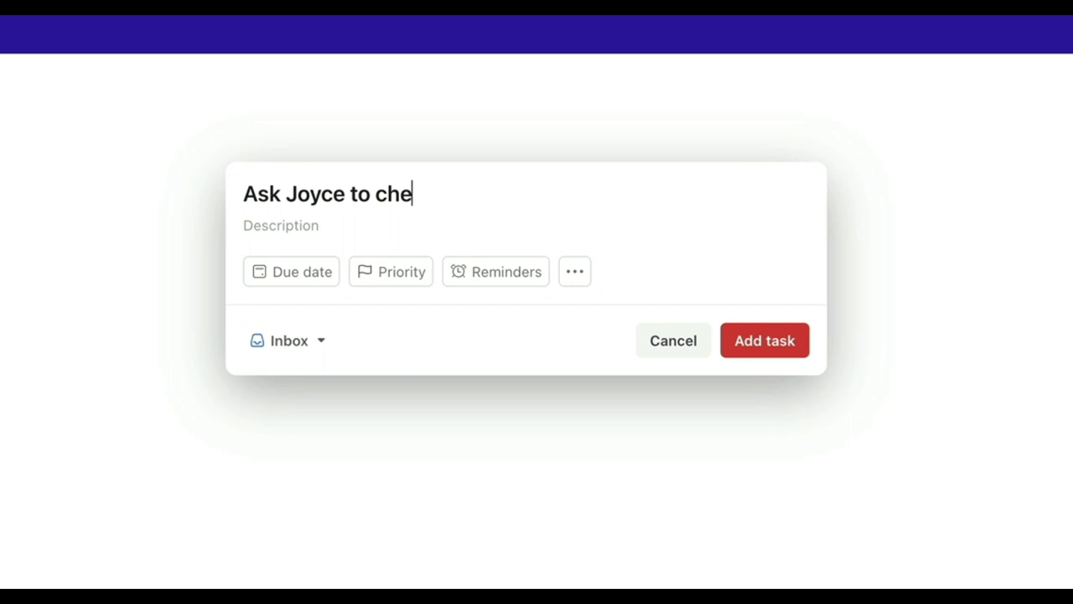
pyautogui.write('ey on Monday')
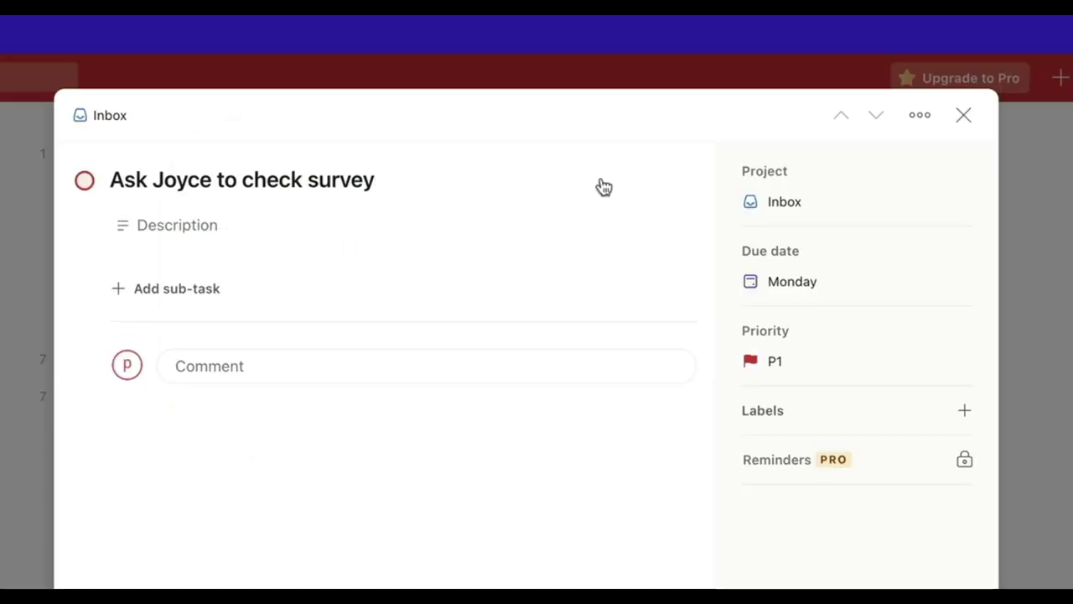
# Close the survey task's details and cycle through the recent tabs to the open Unsplash photo.
pyautogui.click(962, 117)
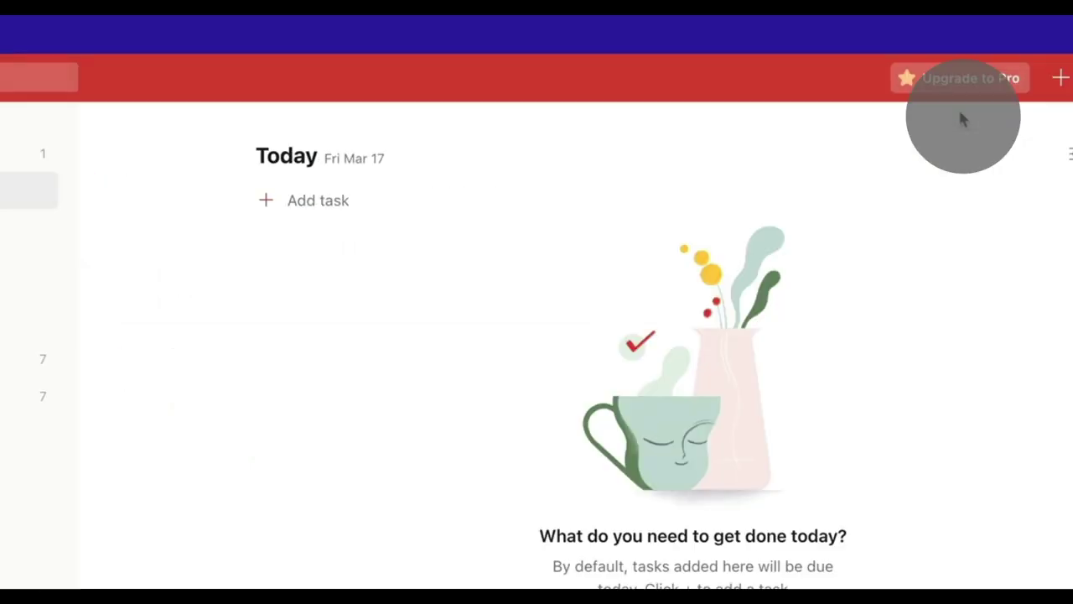
pyautogui.hotkey('ctrl', 'Tab')
pyautogui.hotkey('ctrl', 'Tab')
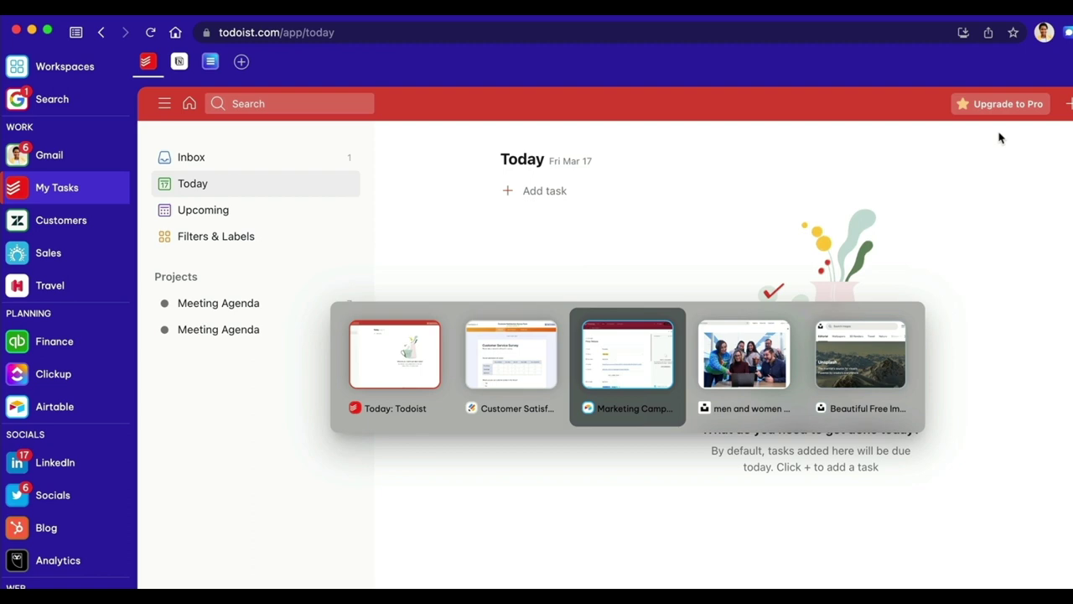
pyautogui.hotkey('ctrl', 'Tab')
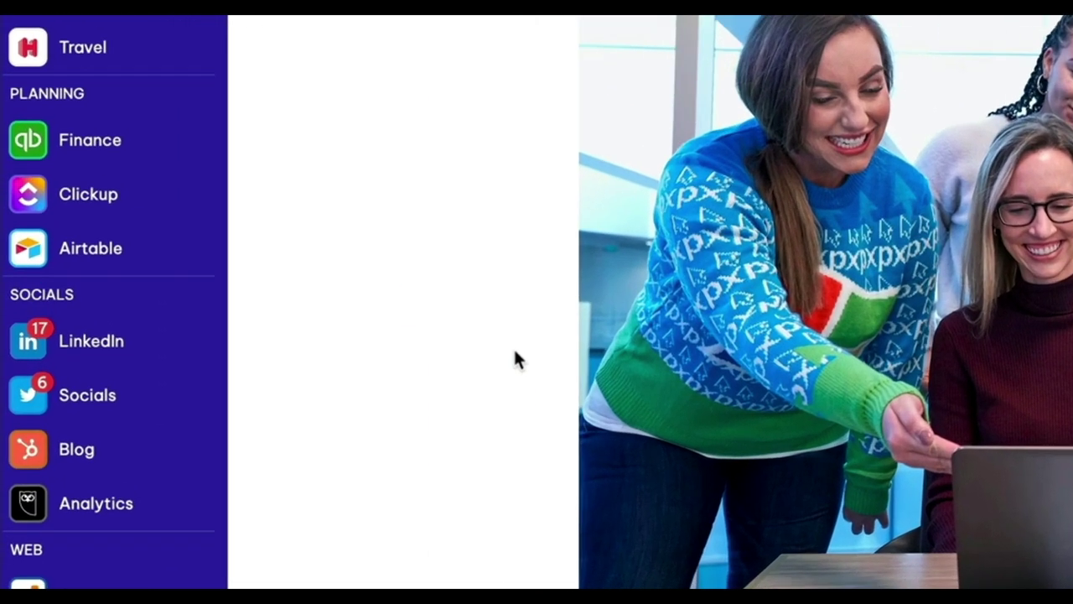
# Open the Client X, Client Y and Client Z groups one after another.
pyautogui.scroll(-10, 106, 546)
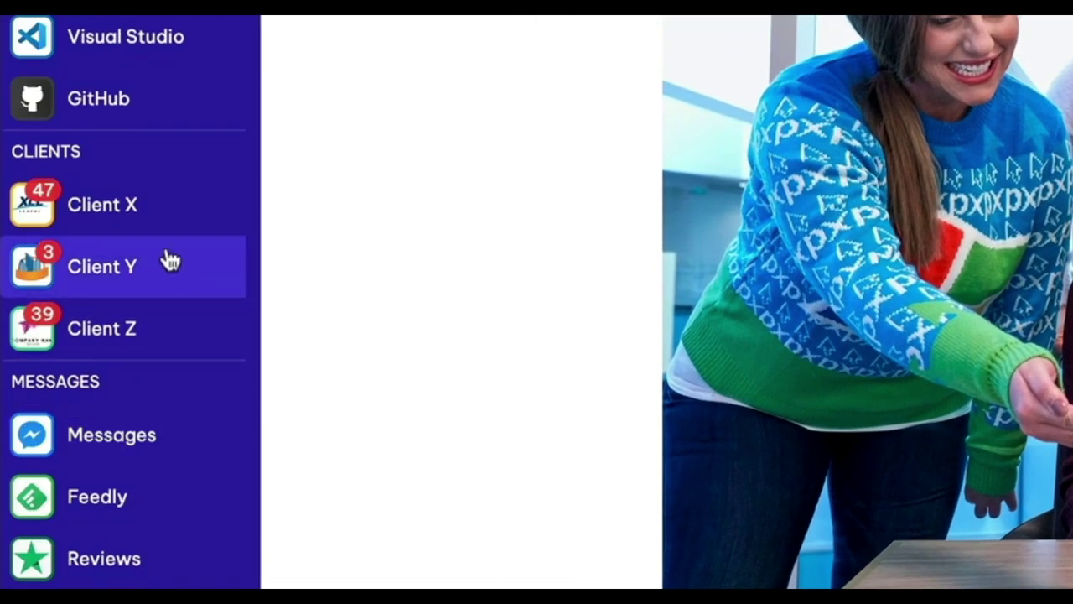
pyautogui.click(152, 199)
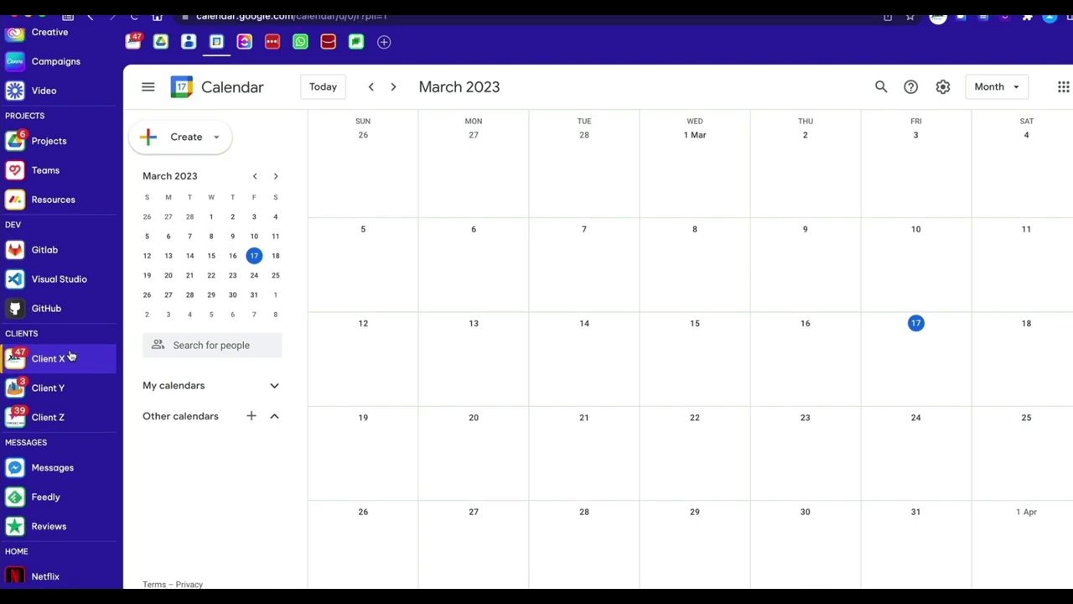
pyautogui.click(166, 267)
pyautogui.click(82, 419)
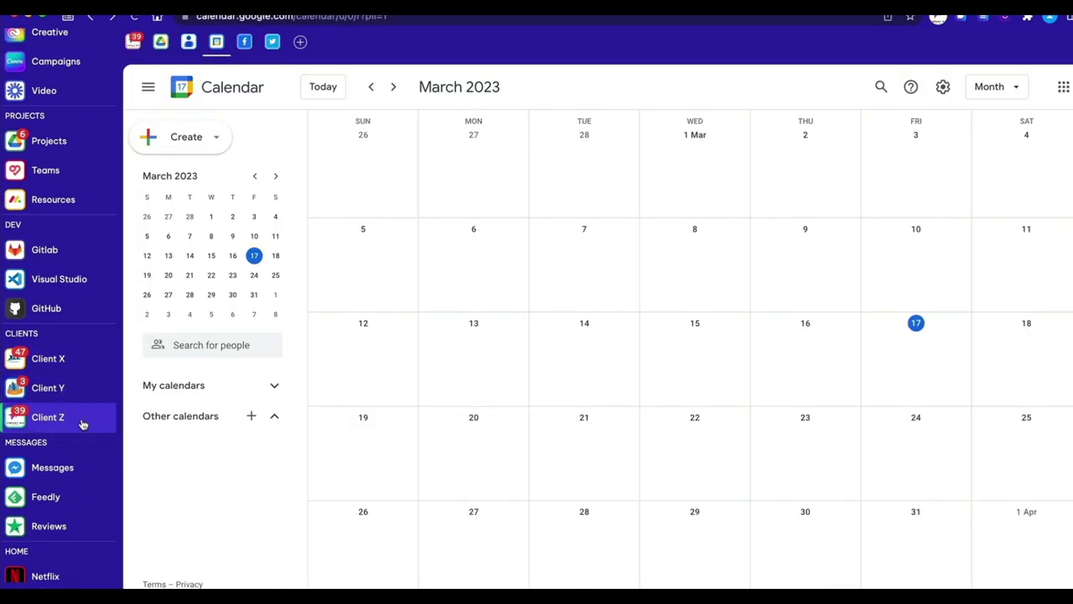
# Split Client Z's Google Calendar within this window using the Split app left option.
pyautogui.rightClick(218, 44)
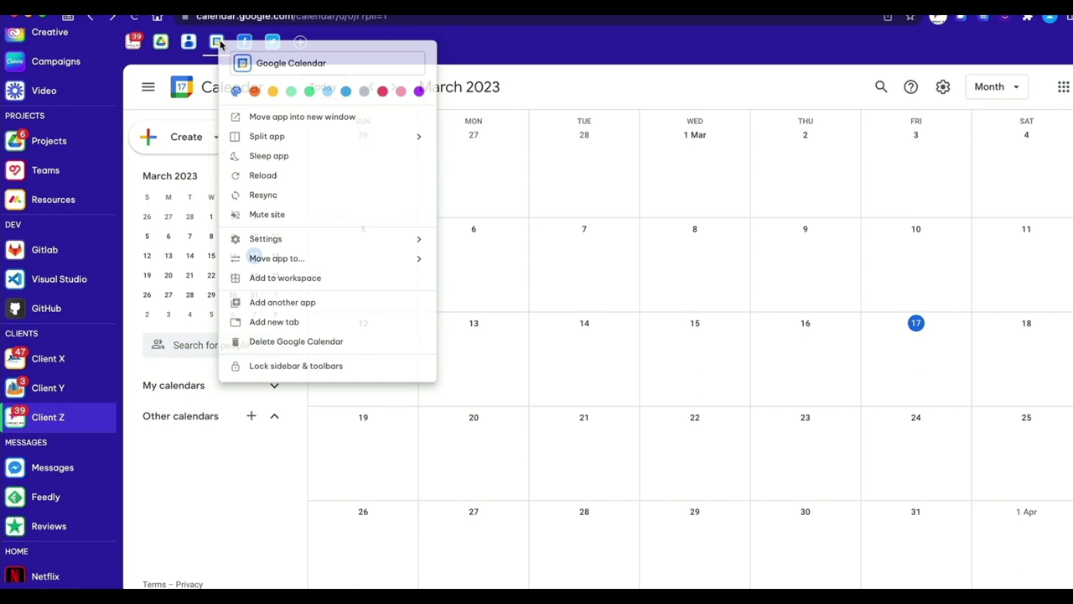
pyautogui.moveTo(267, 145)
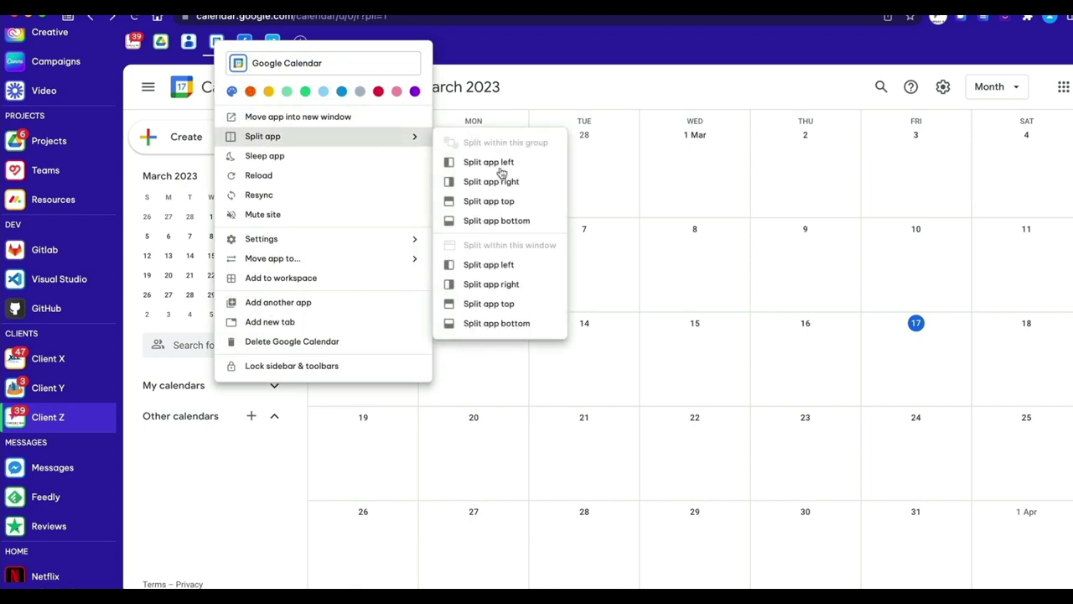
pyautogui.click(490, 267)
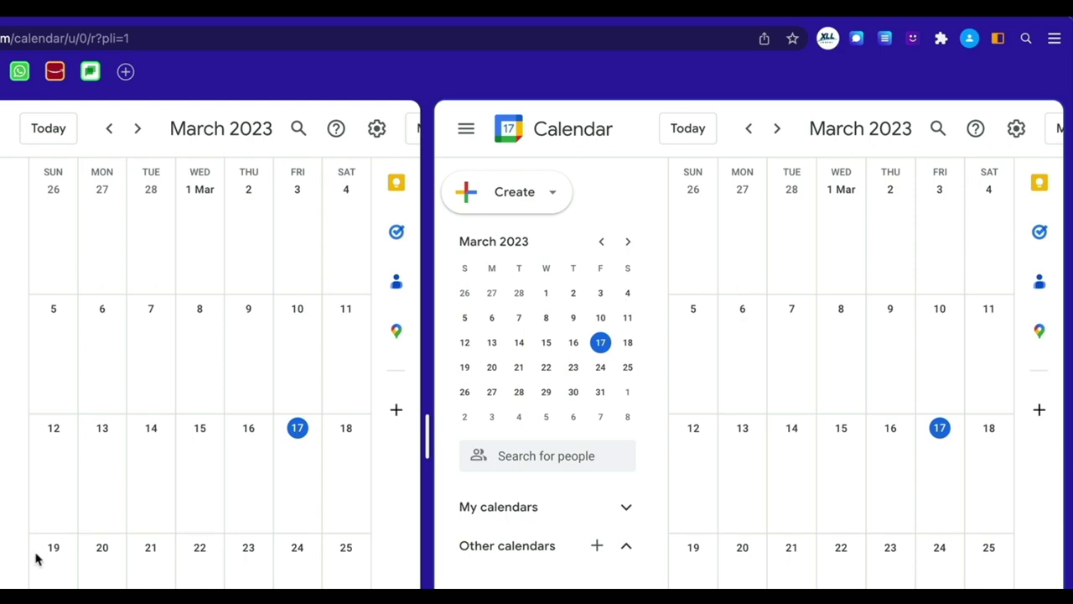
# Open Wavebox Mini in its own window to review each group's unread items, and minimize it.
pyautogui.click(1053, 38)
pyautogui.click(898, 179)
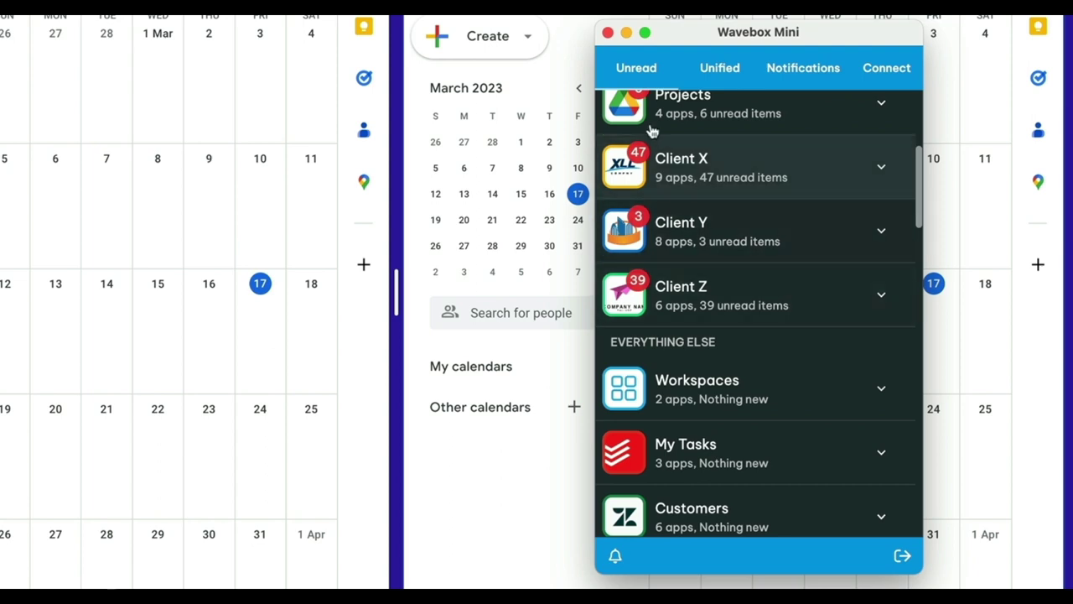
pyautogui.click(626, 32)
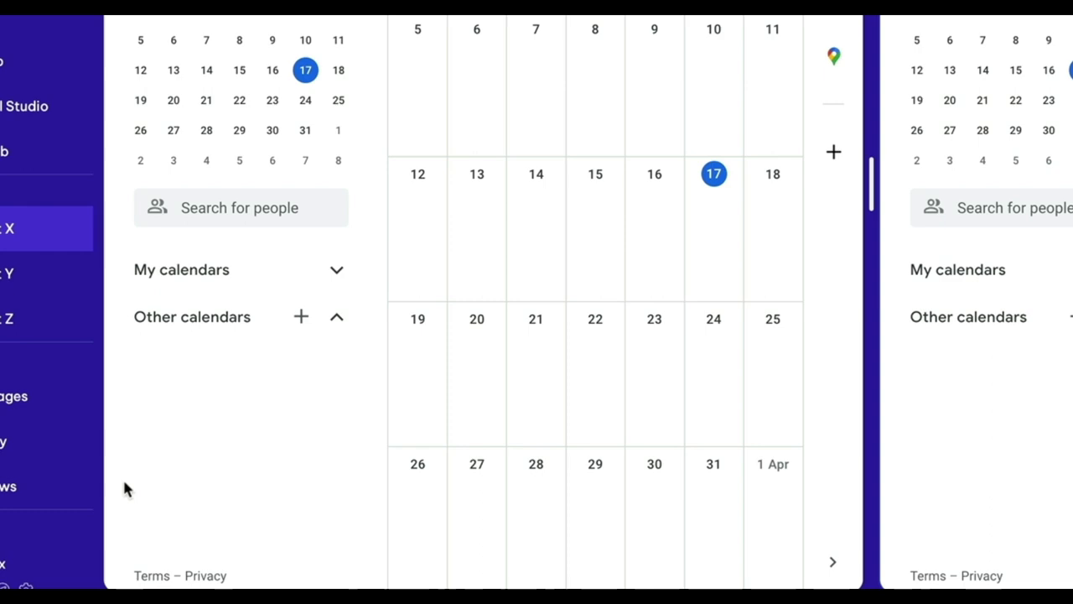
# Enter Focus Mode for 2 hours with notifications, badges and audio disabled.
pyautogui.click(44, 577)
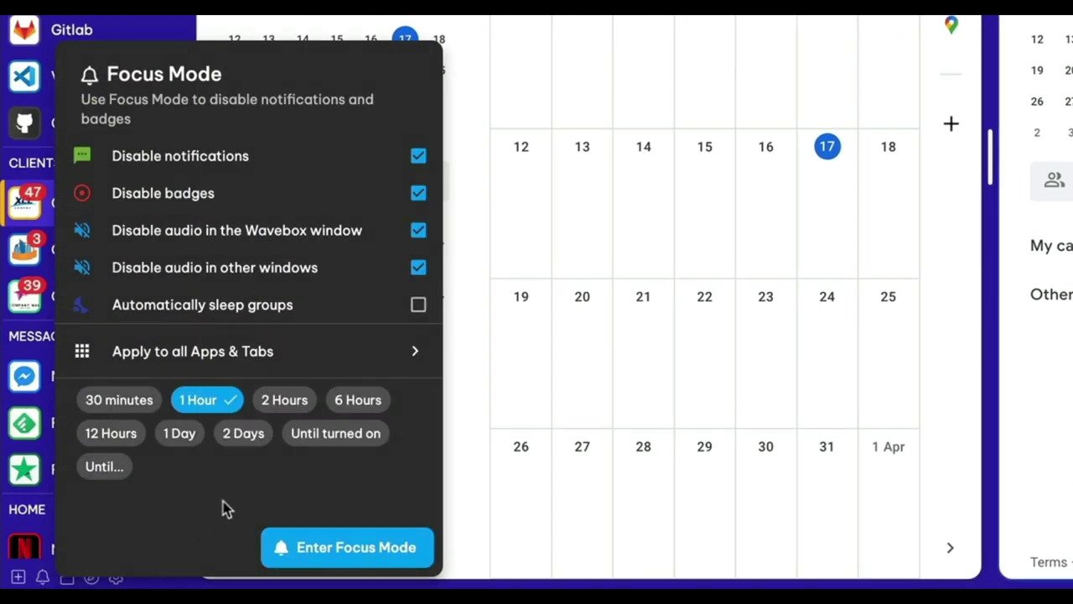
pyautogui.click(304, 400)
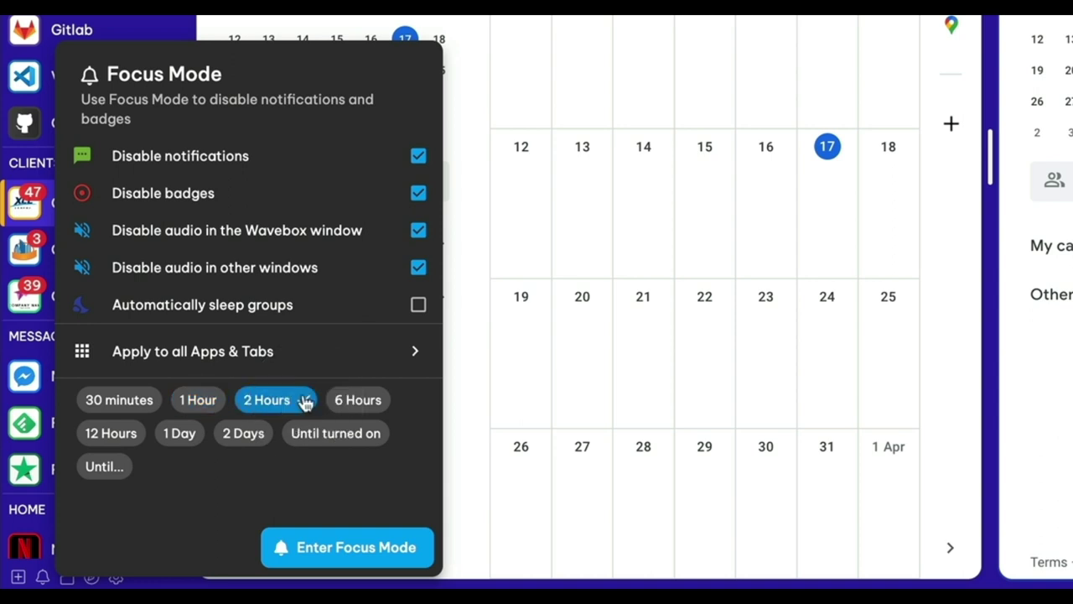
pyautogui.click(355, 549)
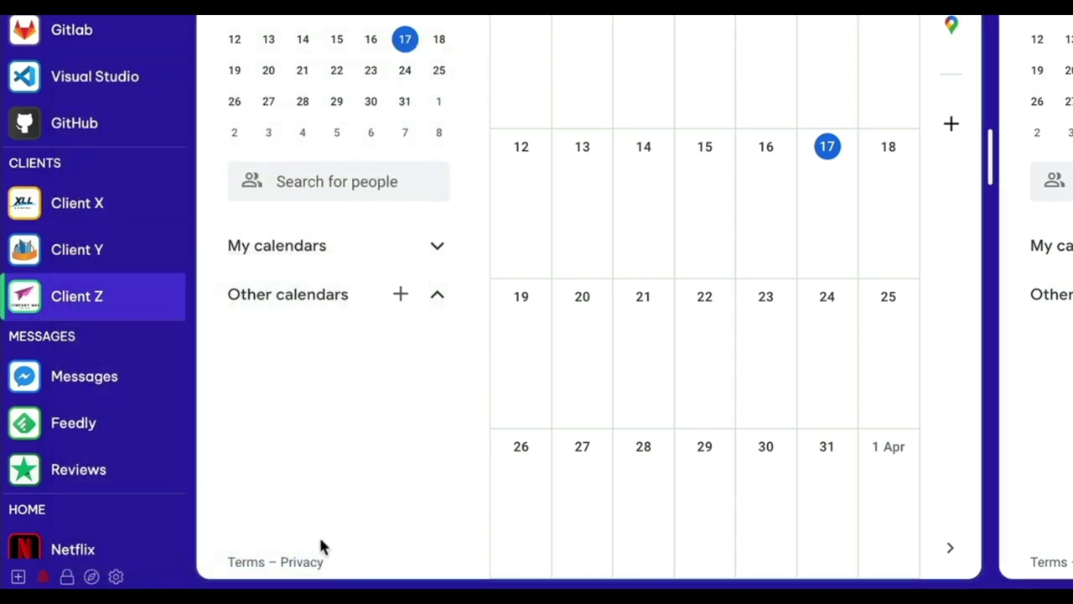
# Turn off Focus Mode and close the calendar split view.
pyautogui.moveTo(46, 577)
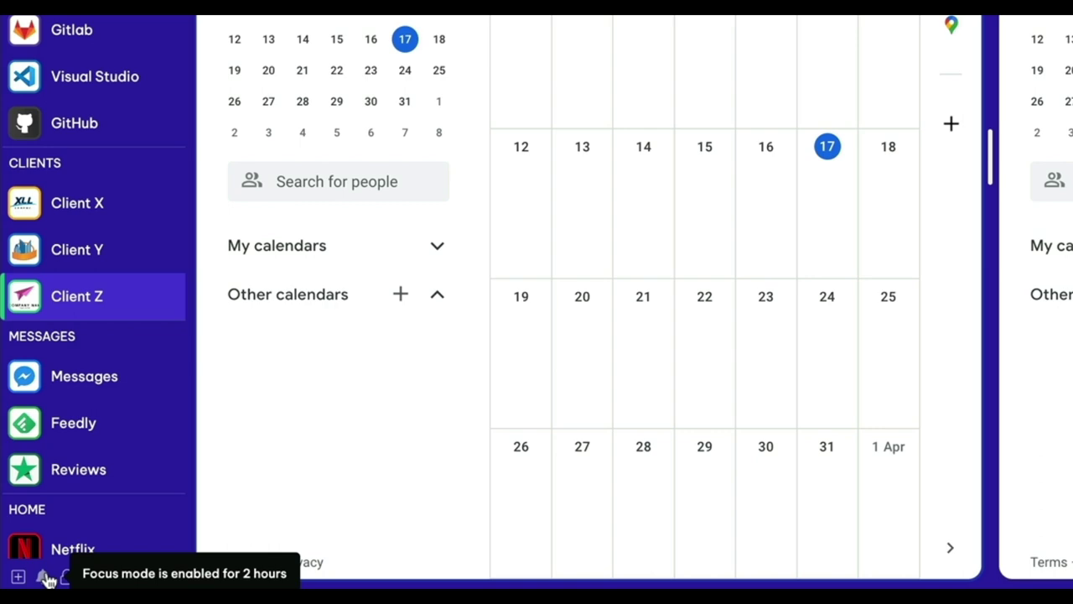
pyautogui.click(46, 577)
pyautogui.click(323, 548)
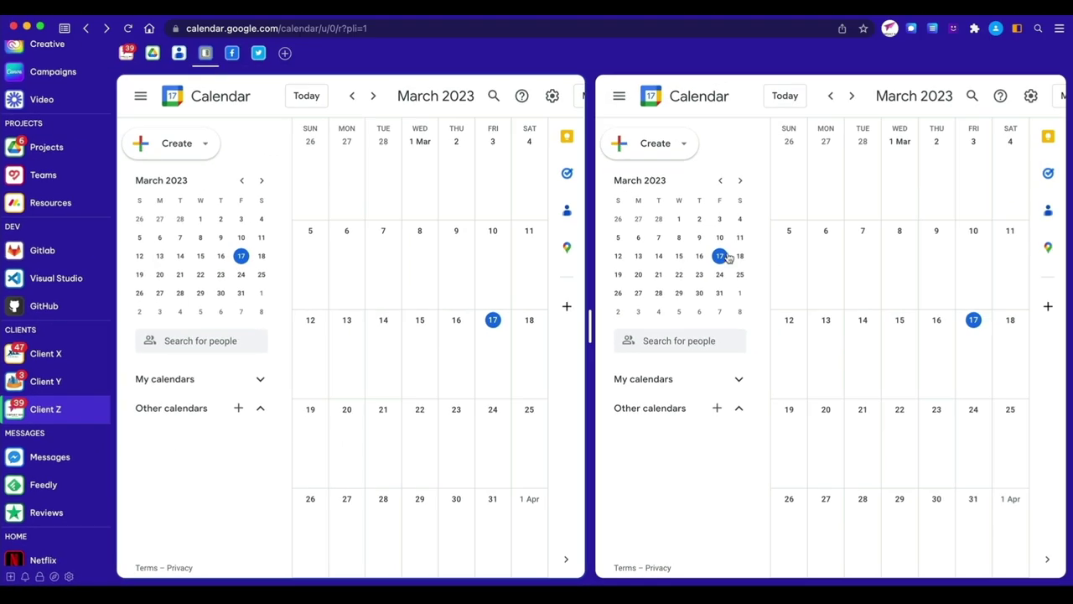
pyautogui.click(1015, 30)
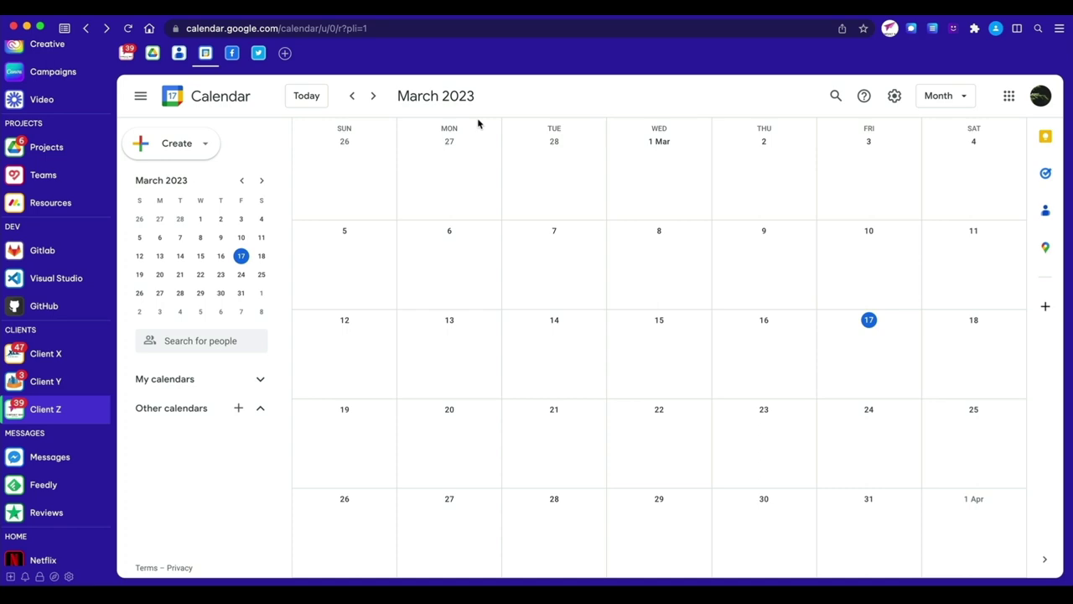
# Open the Workspaces group and switch to Studio Workspace and from there to My Workspace.
pyautogui.scroll(10, 72, 162)
pyautogui.click(87, 61)
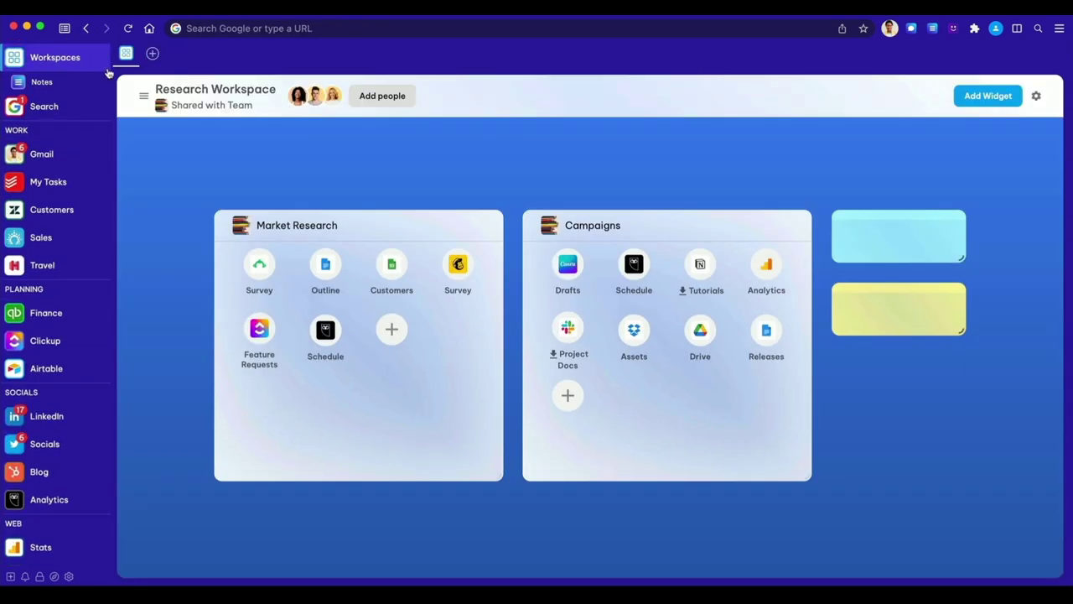
pyautogui.click(102, 62)
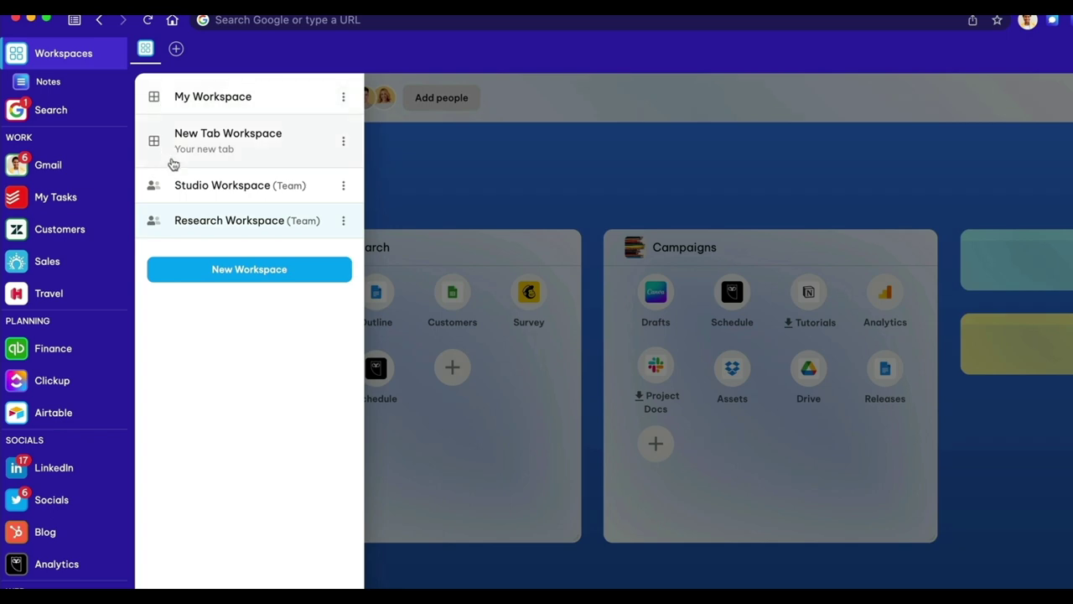
pyautogui.click(184, 187)
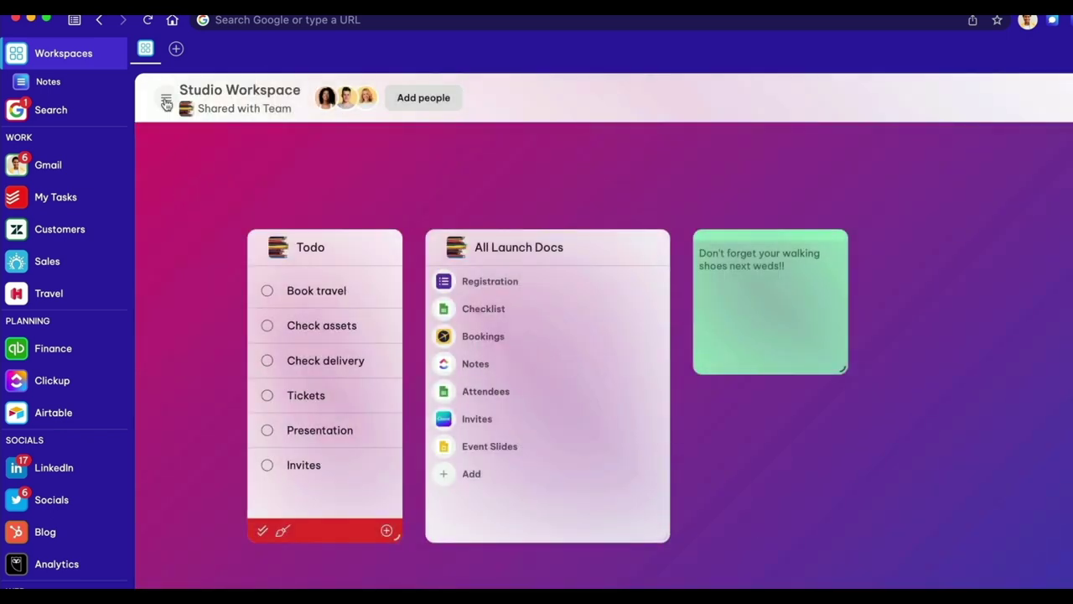
pyautogui.click(165, 102)
pyautogui.click(166, 101)
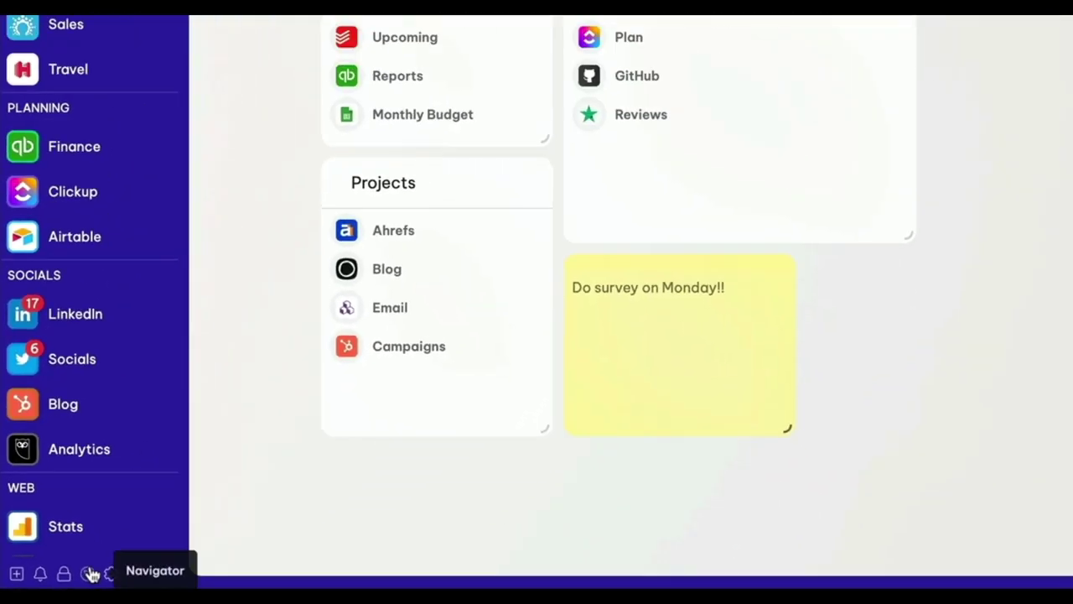
# In the Navigator, preview the tabs stacked under the Travel apps and open the Adobe Summit tab.
pyautogui.click(91, 573)
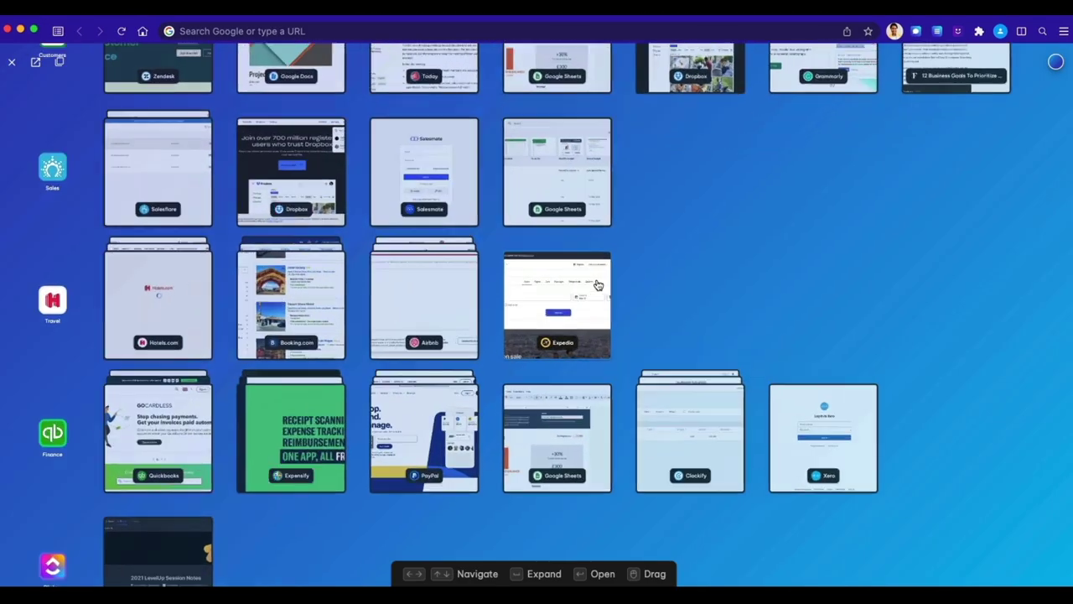
pyautogui.moveTo(128, 315)
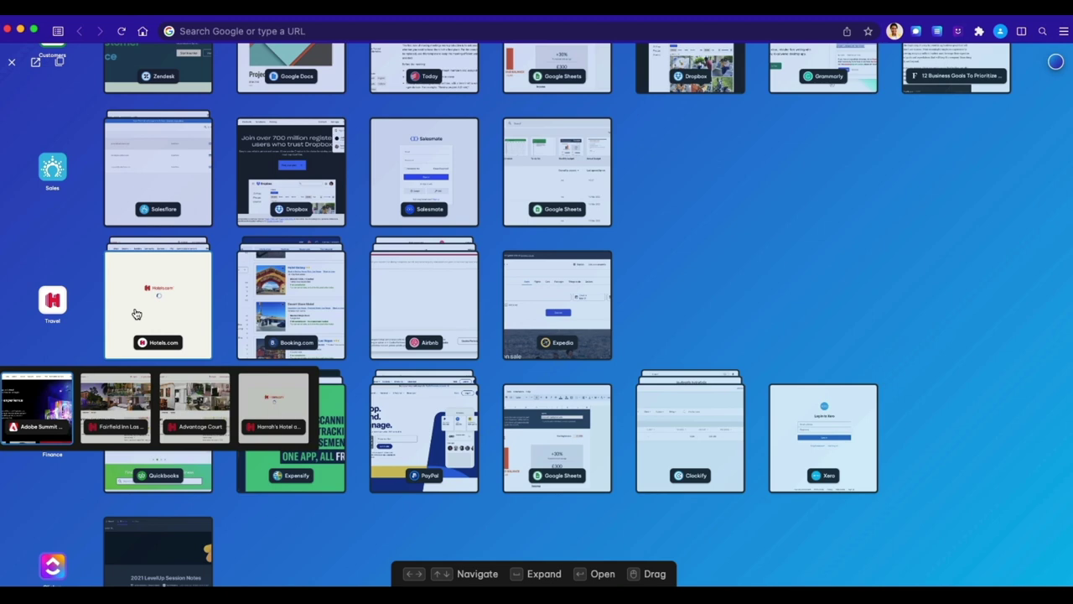
pyautogui.moveTo(283, 299)
pyautogui.moveTo(424, 297)
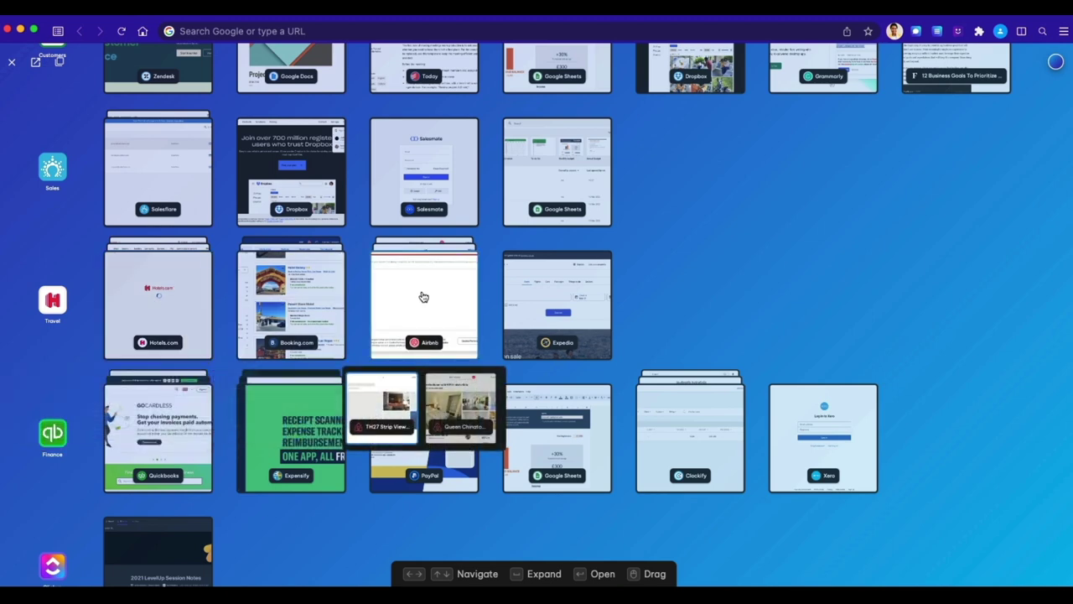
pyautogui.click(30, 413)
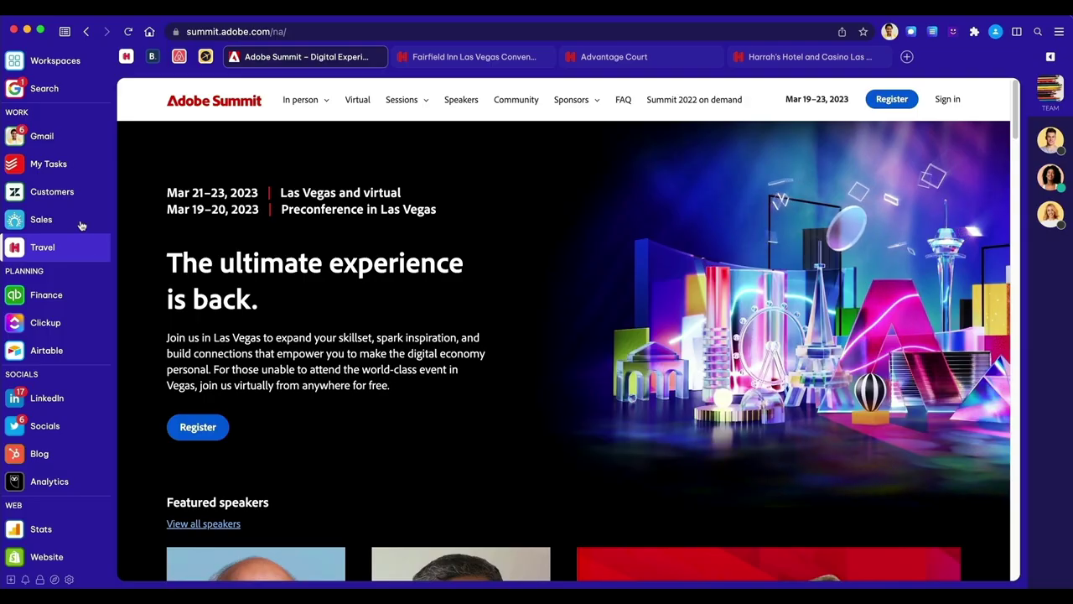
# Return to Workspaces and add a Sticky Note widget from the widget library.
pyautogui.click(56, 61)
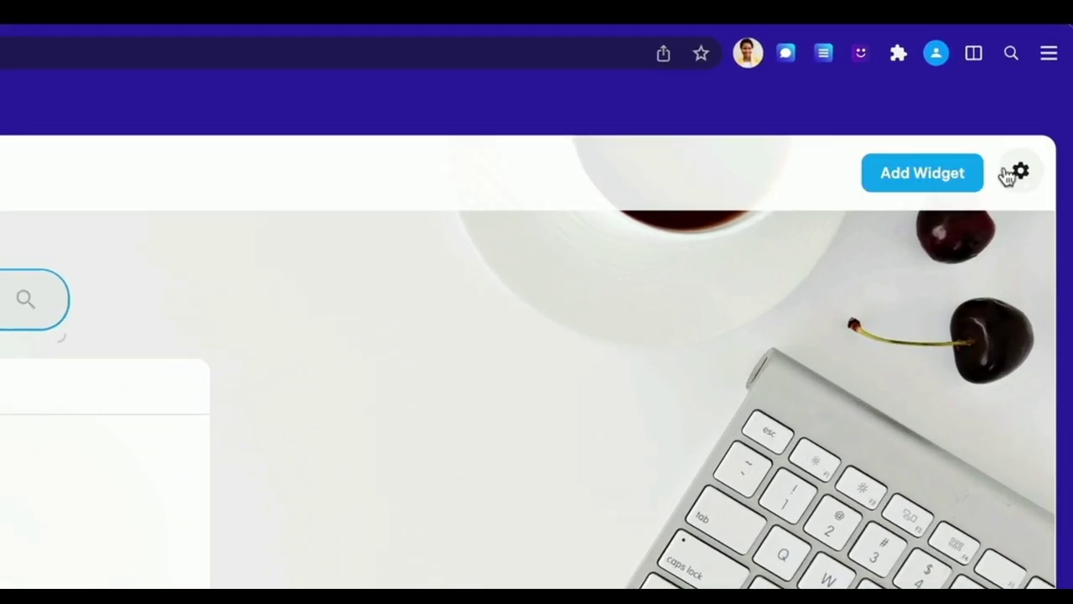
pyautogui.click(989, 101)
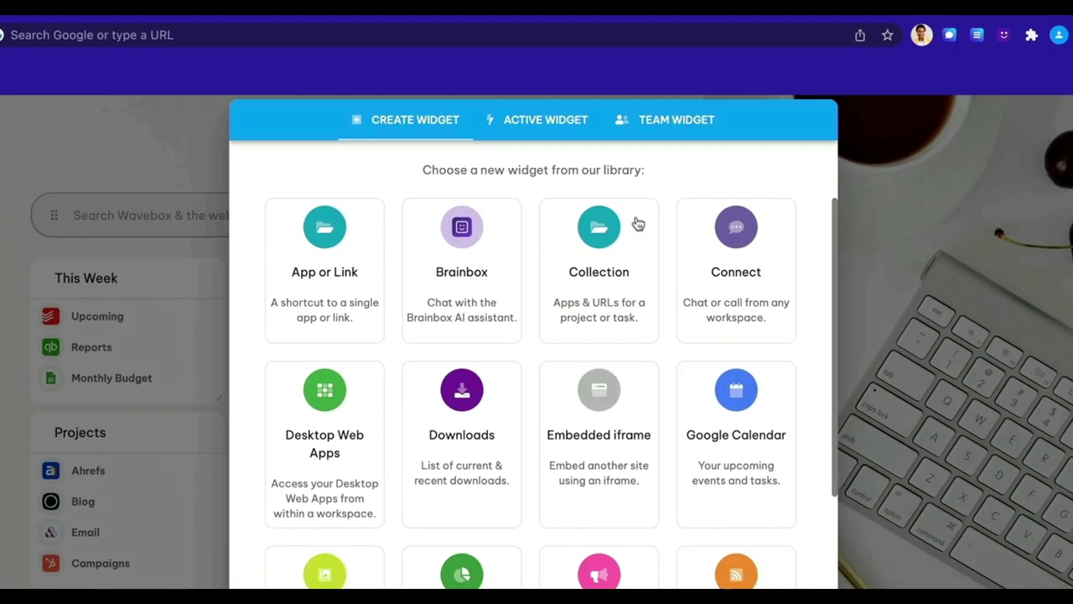
pyautogui.scroll(-3, 390, 560)
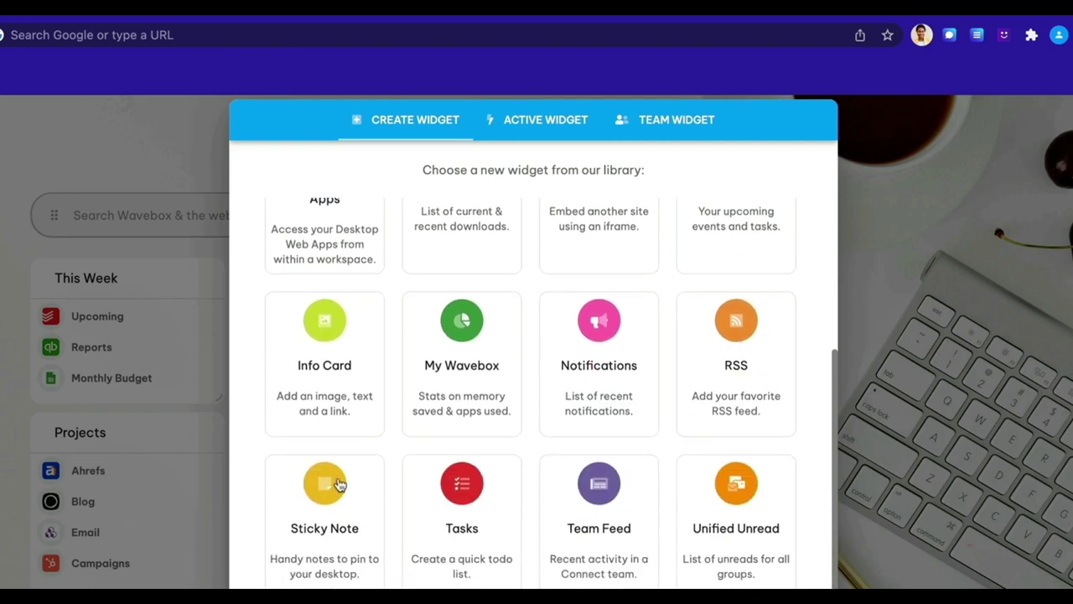
pyautogui.click(329, 482)
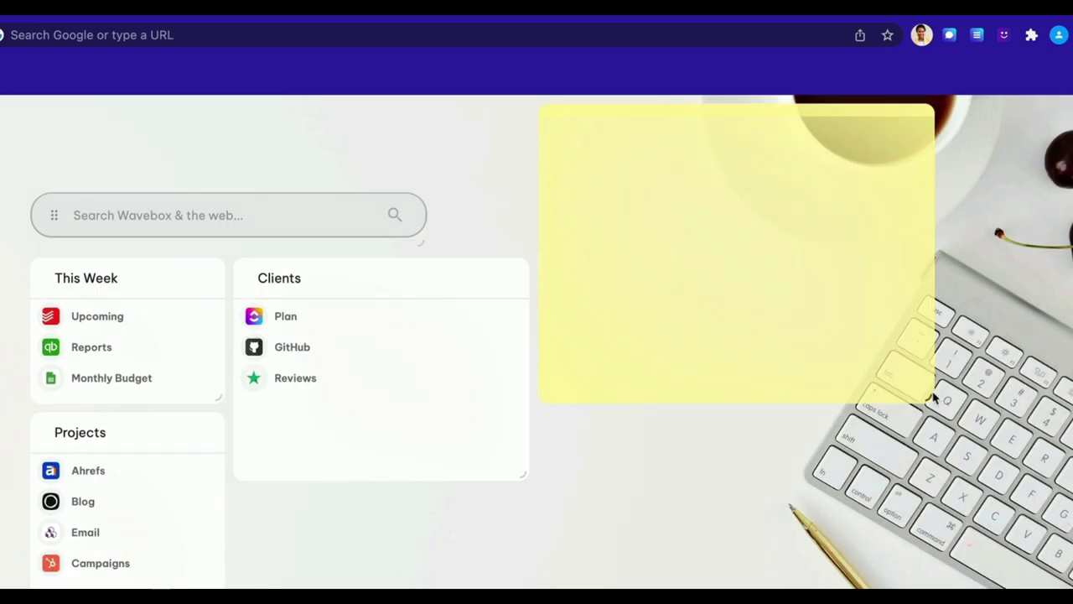
# Shrink the sticky note, place it beneath the Clients widget and write "Do survey on Monday!!" on it.
pyautogui.moveTo(928, 397); pyautogui.dragTo(709, 232)
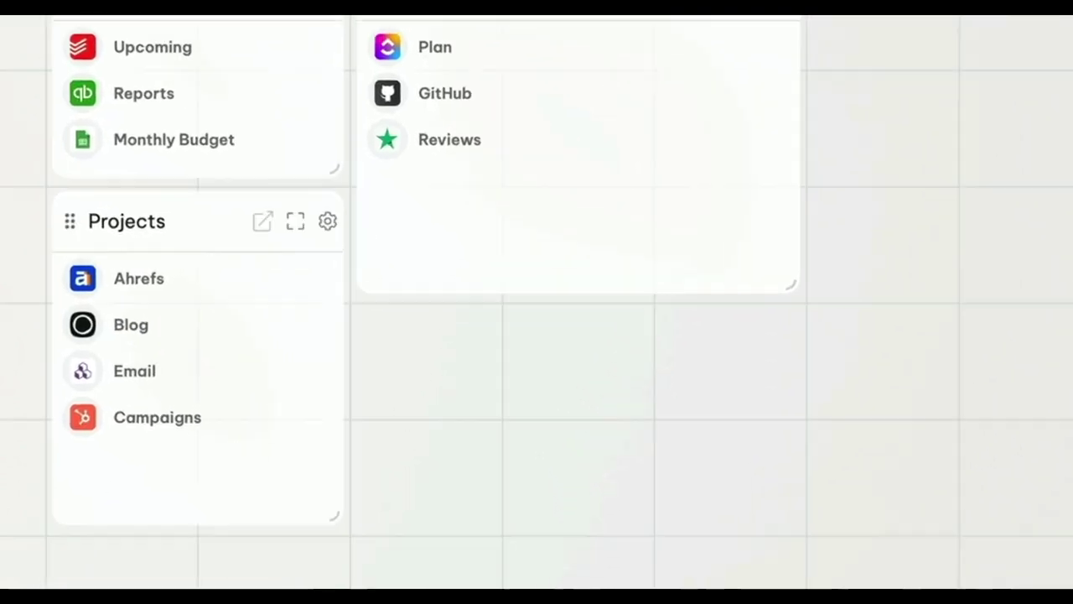
pyautogui.moveTo(989, 100); pyautogui.dragTo(431, 321)
pyautogui.click(438, 336)
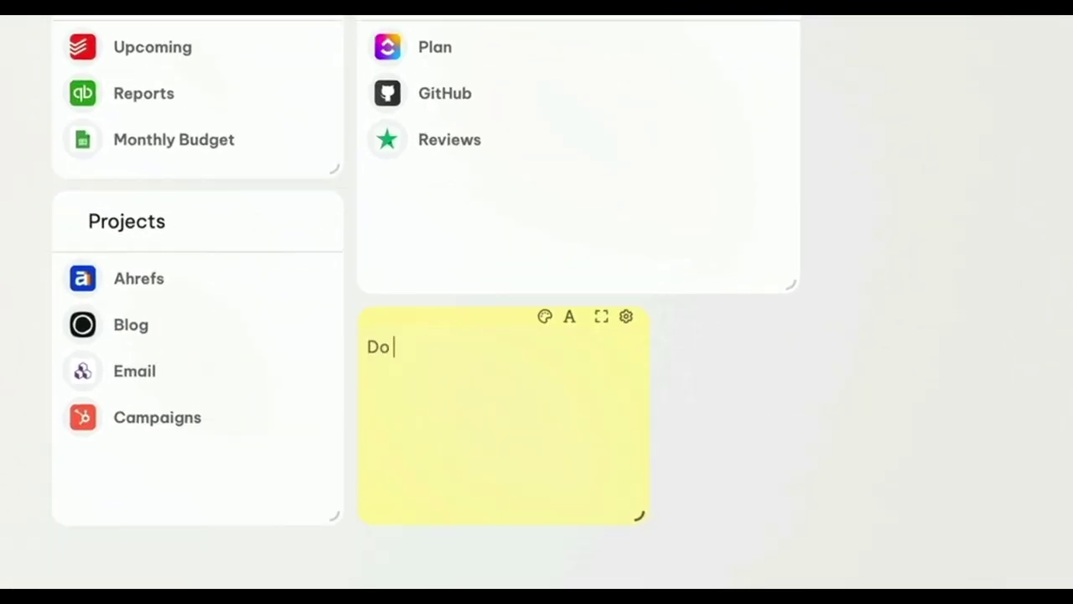
pyautogui.write('Do survey on Monday!!')
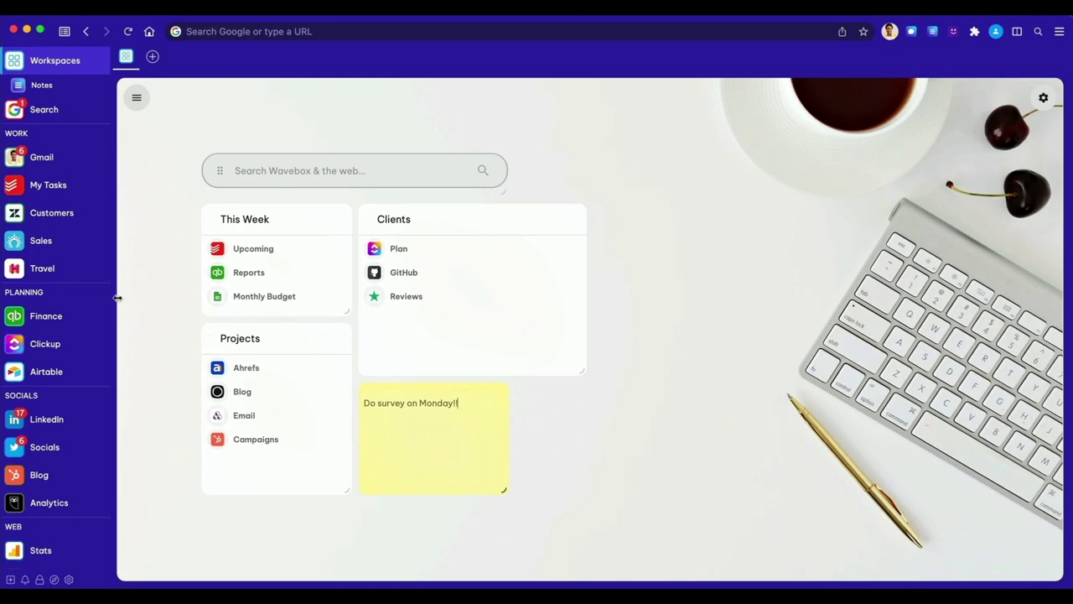
# Narrow the sidebar to icons only and show the Connect team bar.
pyautogui.moveTo(118, 298); pyautogui.dragTo(64, 296)
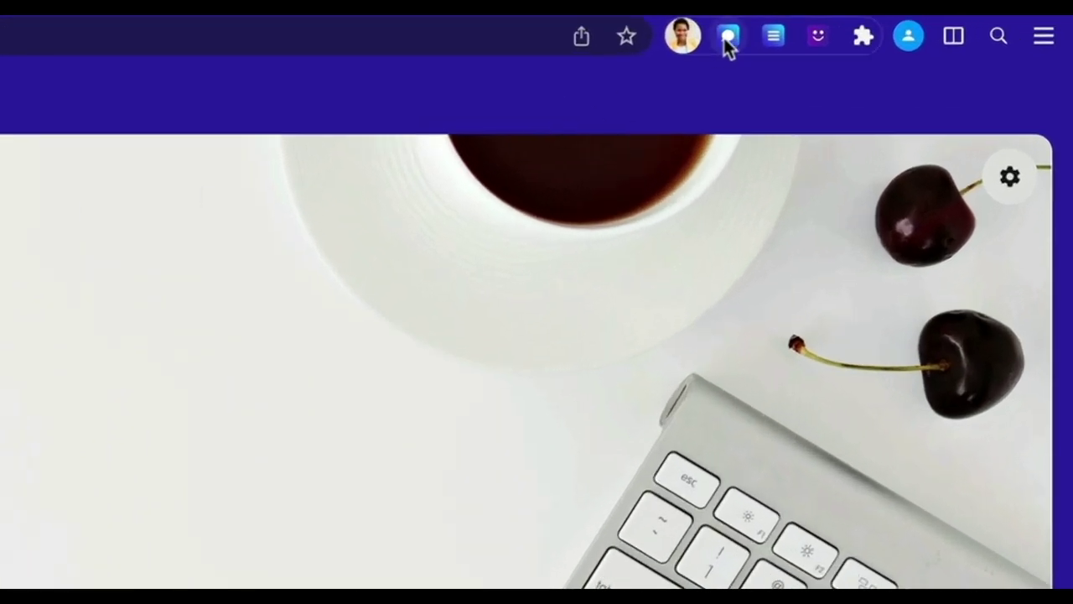
pyautogui.click(726, 39)
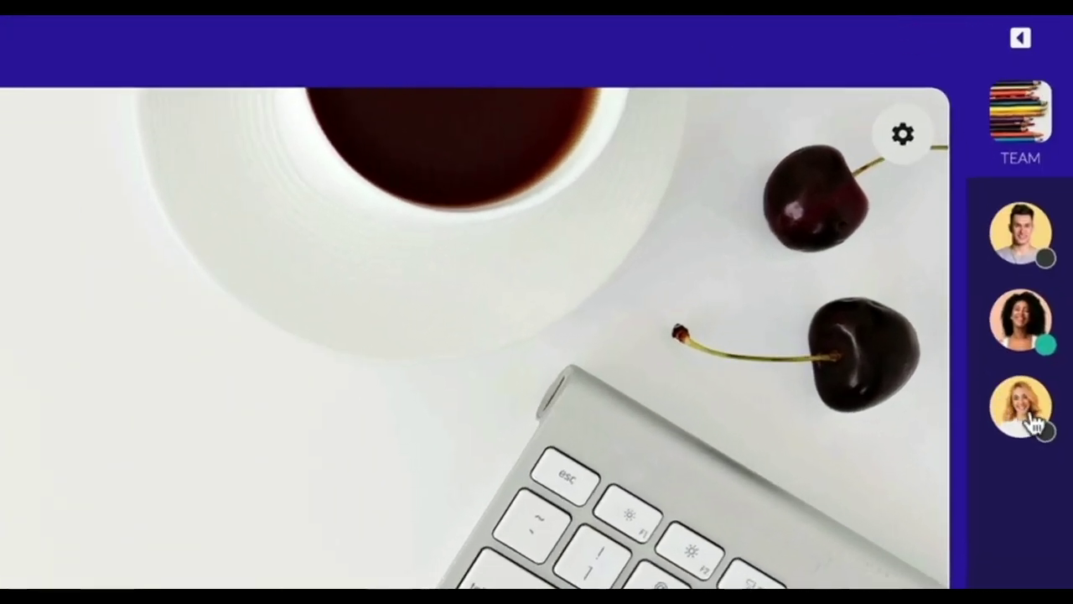
# Send the third team member the message "Give me a shout when you're back in the office".
pyautogui.click(1036, 434)
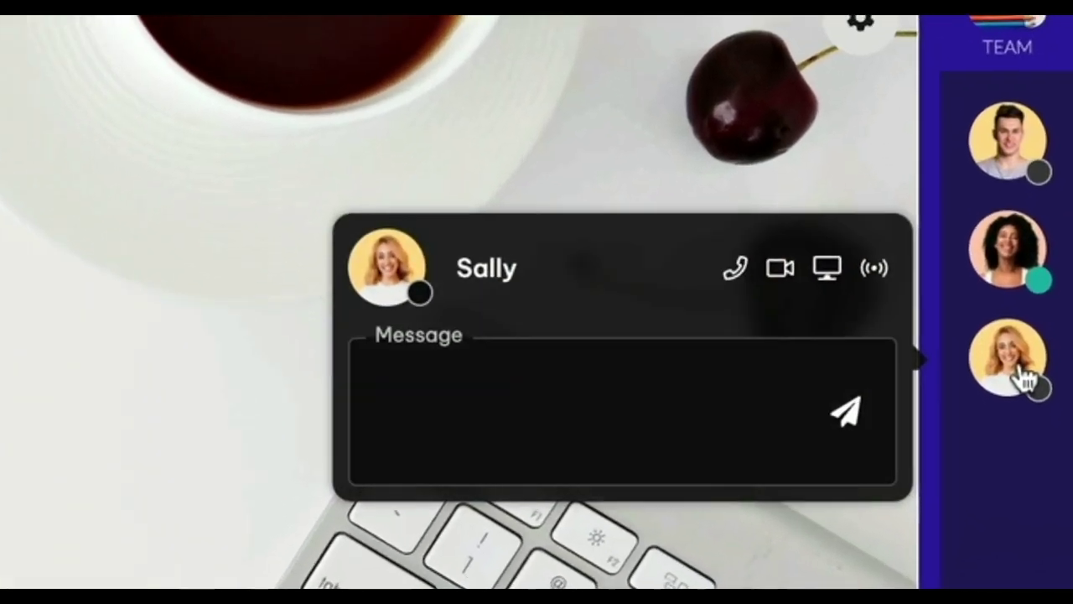
pyautogui.click(683, 375)
pyautogui.write("Give me a shout when you're back in the office")
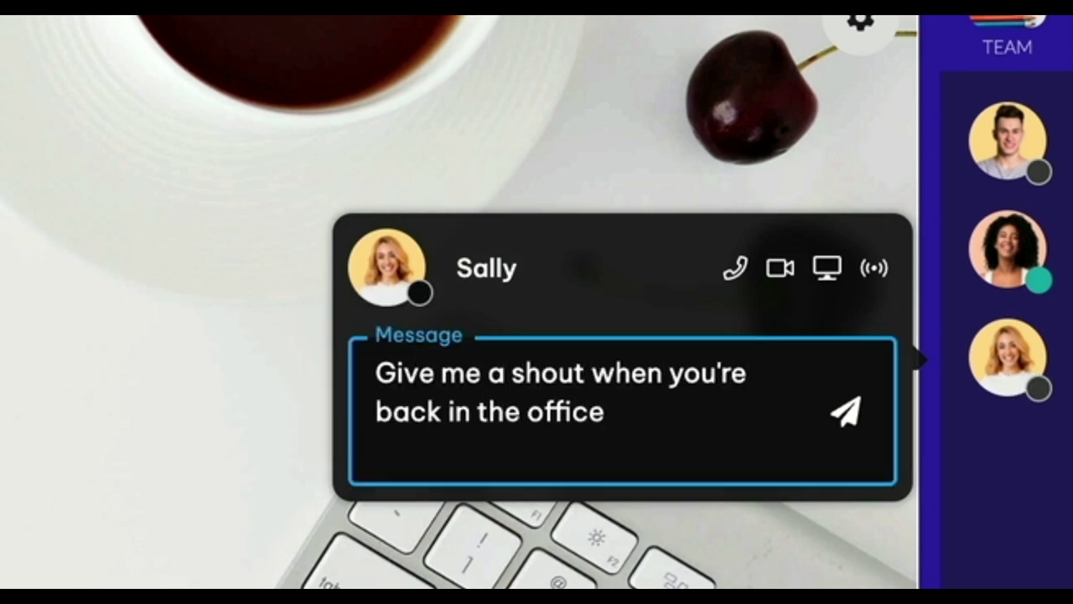
pyautogui.press('Return')
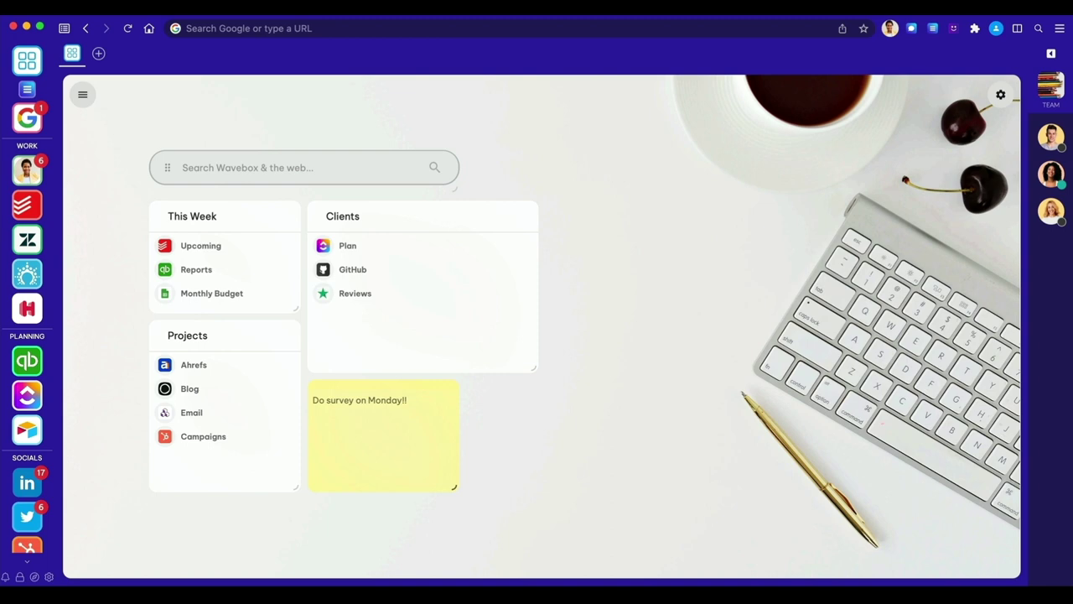
# Open the Search group's wavebox.io tab and go to the Wavebox download page.
pyautogui.click(35, 125)
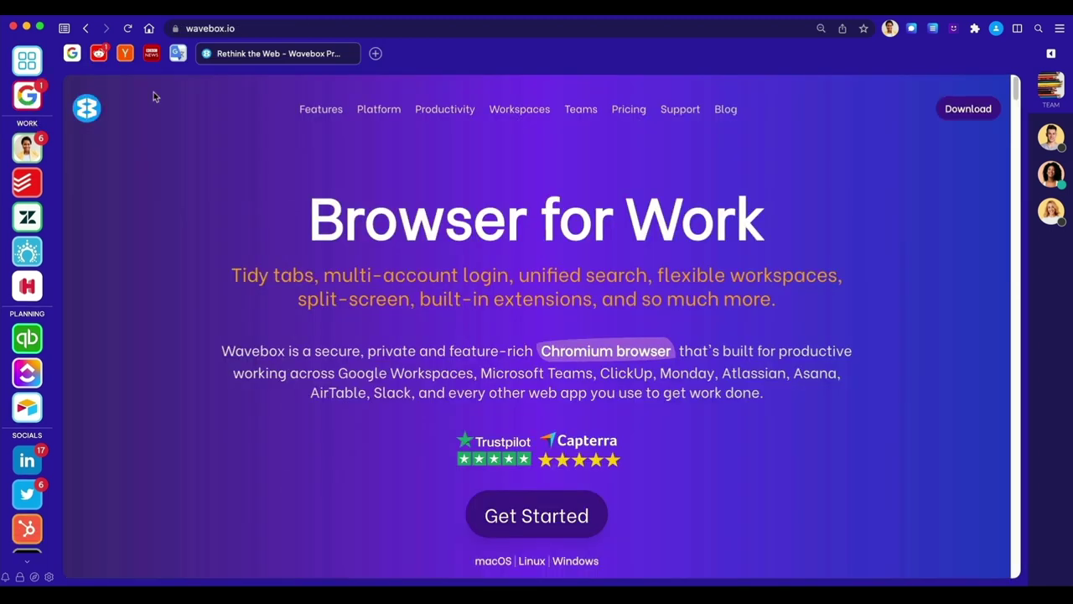
pyautogui.click(965, 108)
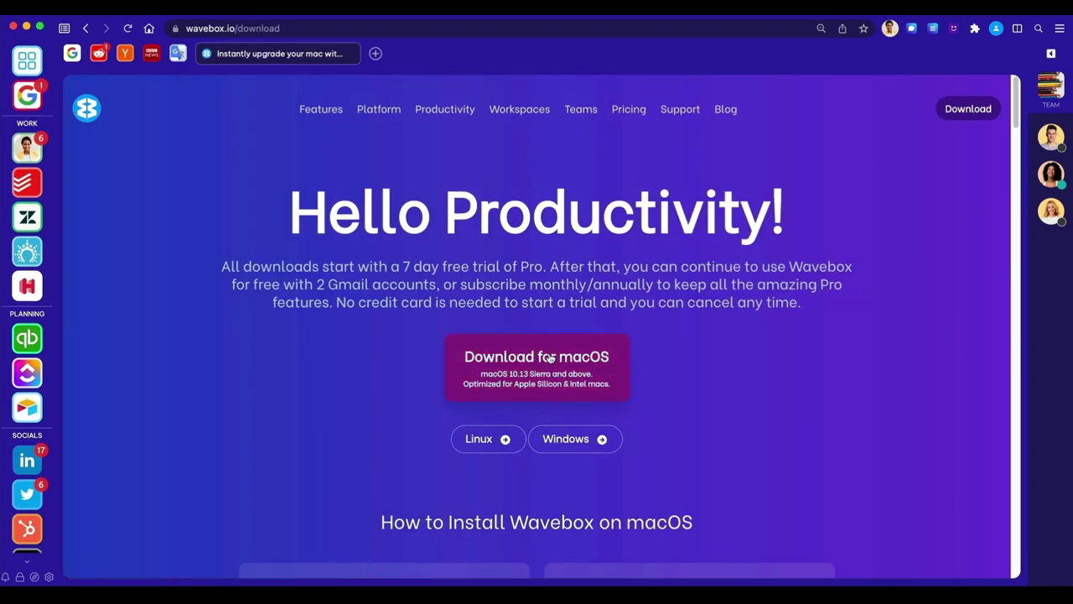